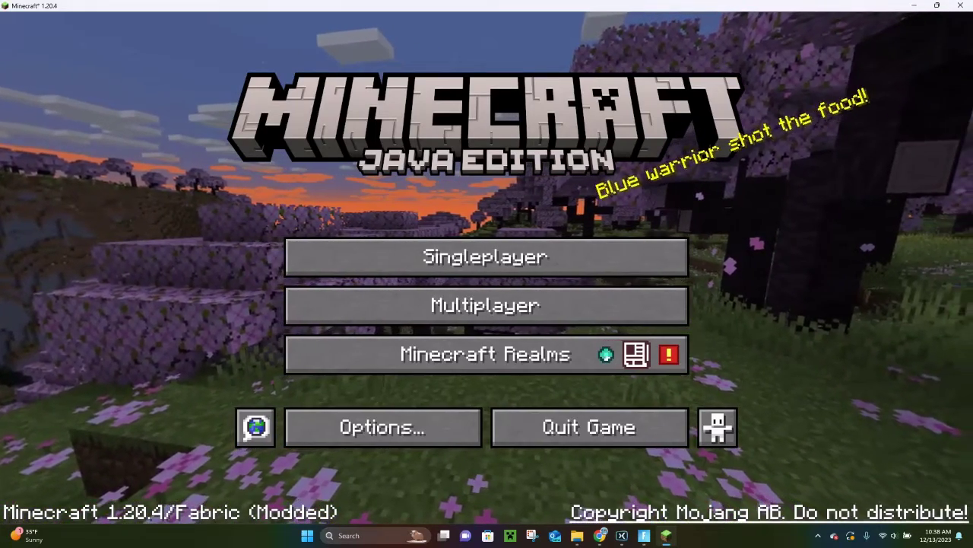
- Download the Fabric universal installer jar and confirm it targets Minecraft 1.20.4 with loader 0.15.1
click(600, 535)
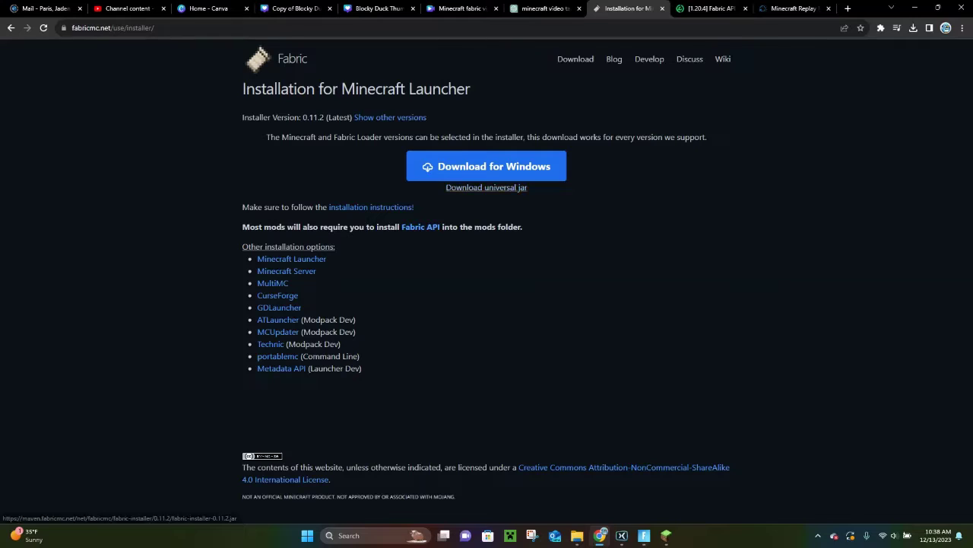
click(486, 187)
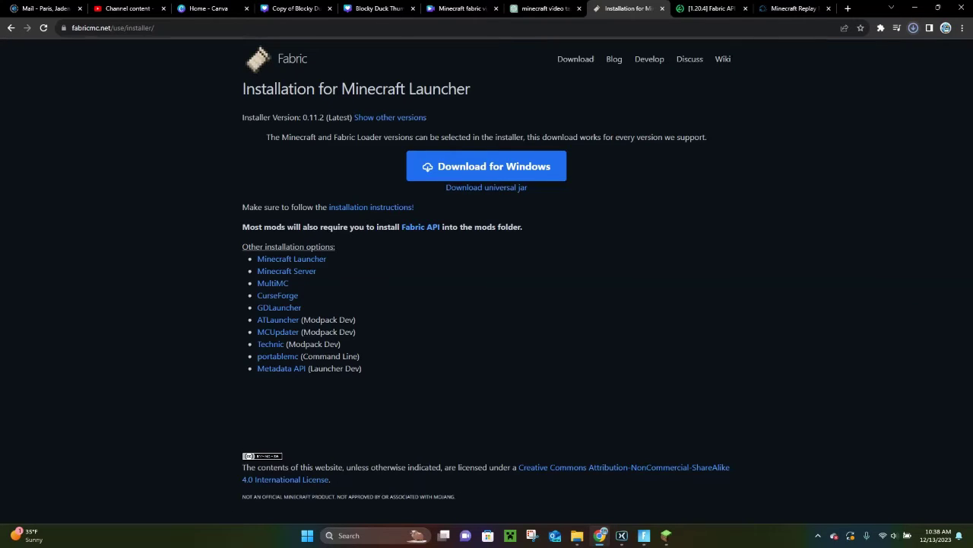
click(913, 27)
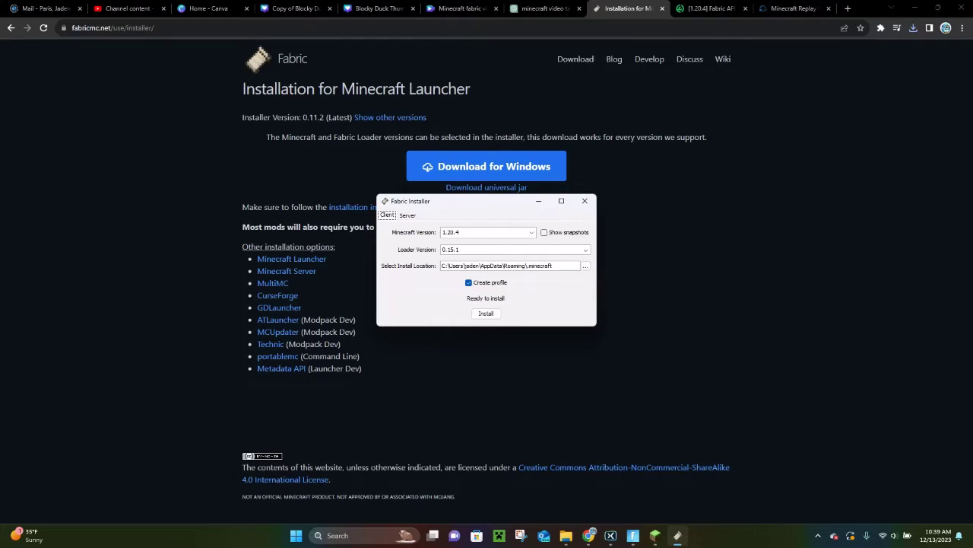
click(585, 201)
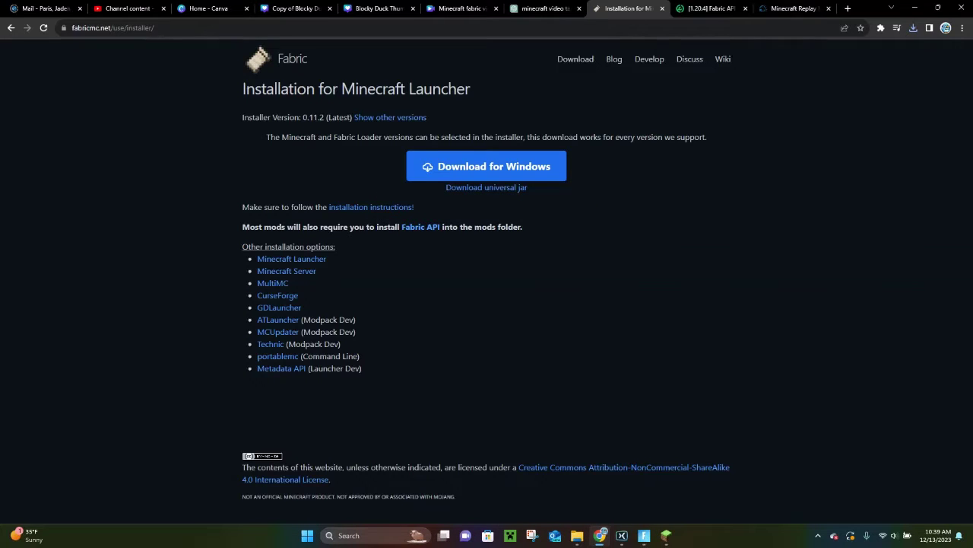
click(711, 9)
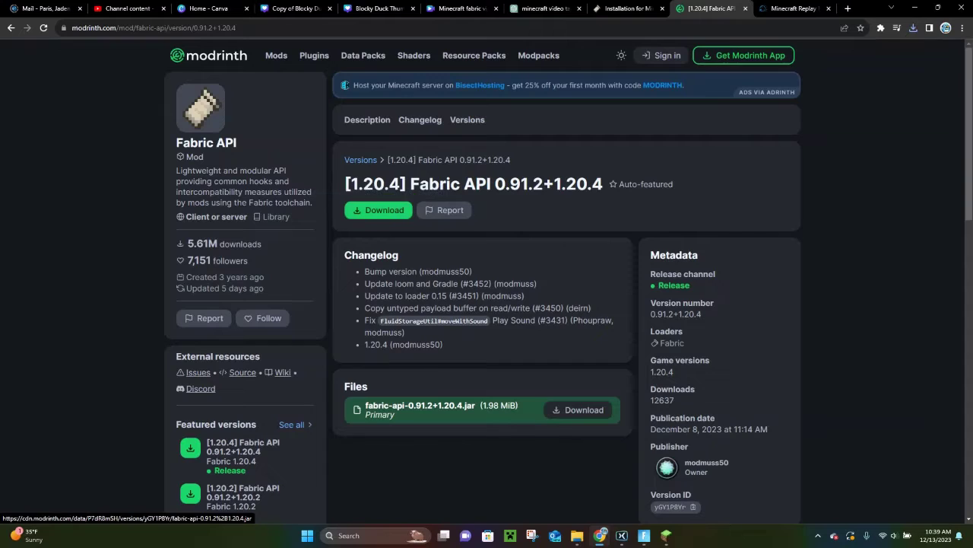
- Download fabric-api-0.91.2+1.20.4.jar from Modrinth and confirm the download finished
click(379, 210)
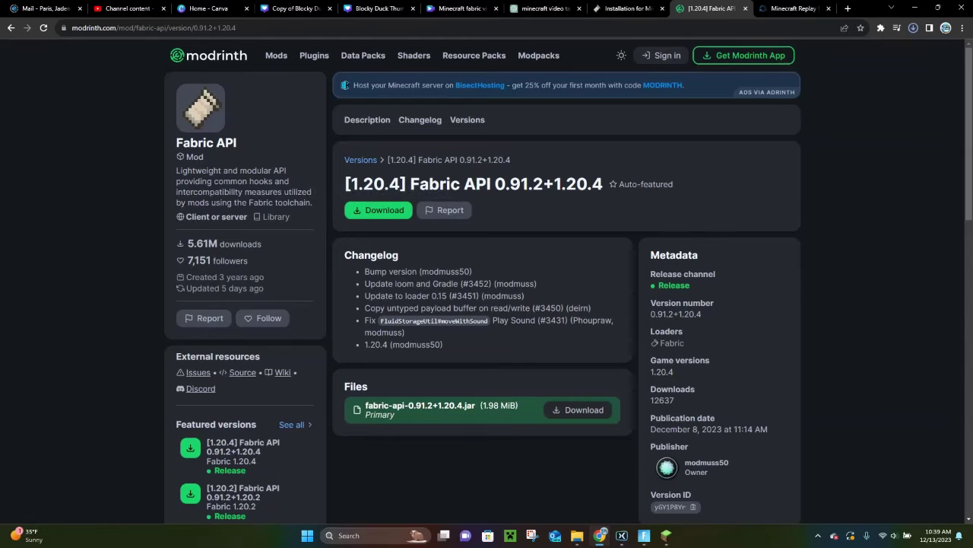
click(913, 28)
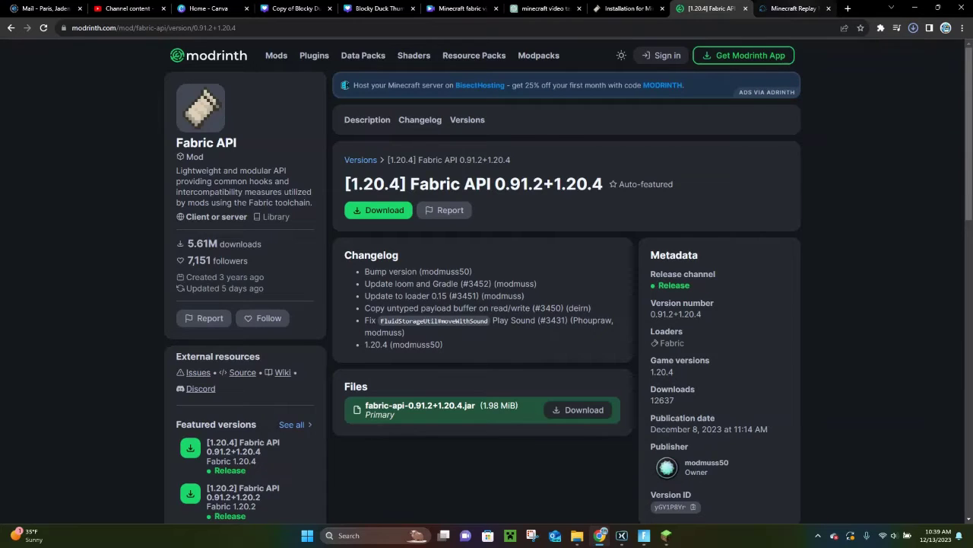
click(795, 9)
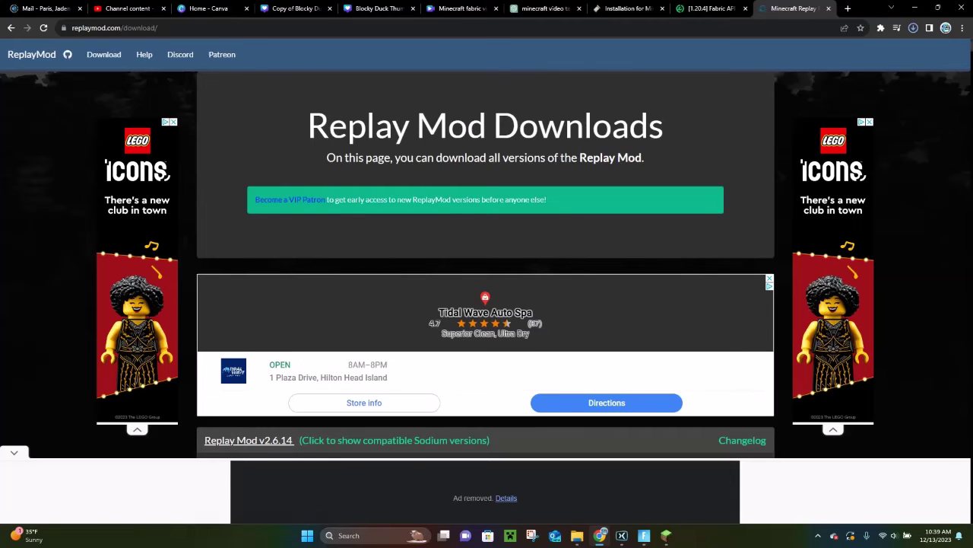
- Download replaymod-1.20.4-2.6.14.jar from the Minecraft 1.20.4 + 1.20.3 row of the v2.6.14 list
scroll(486, 279, down, 1)
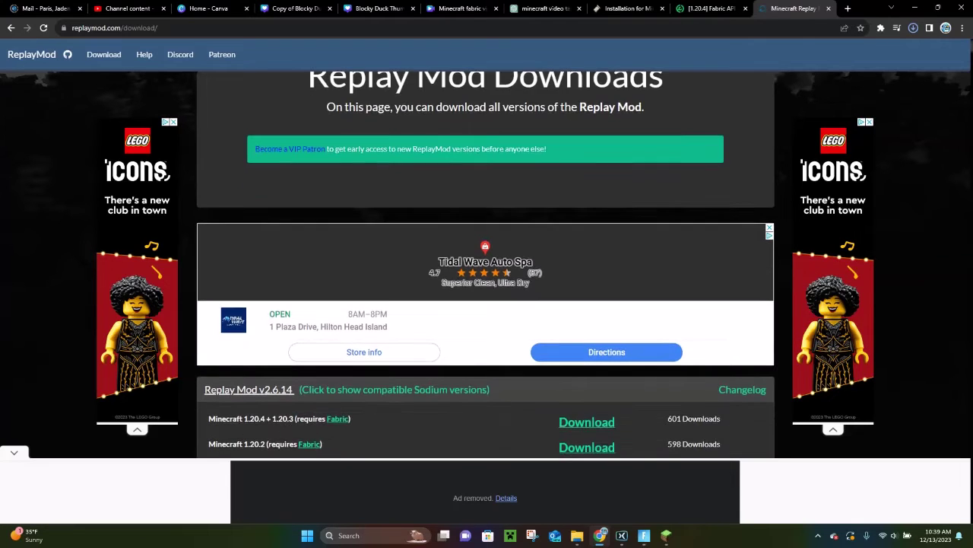
scroll(486, 279, down, 2)
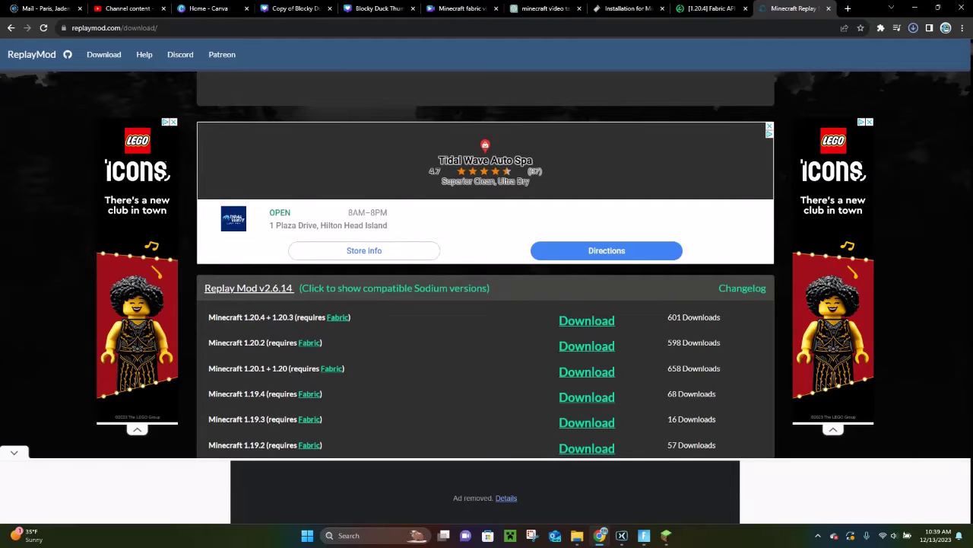
scroll(486, 279, down, 2)
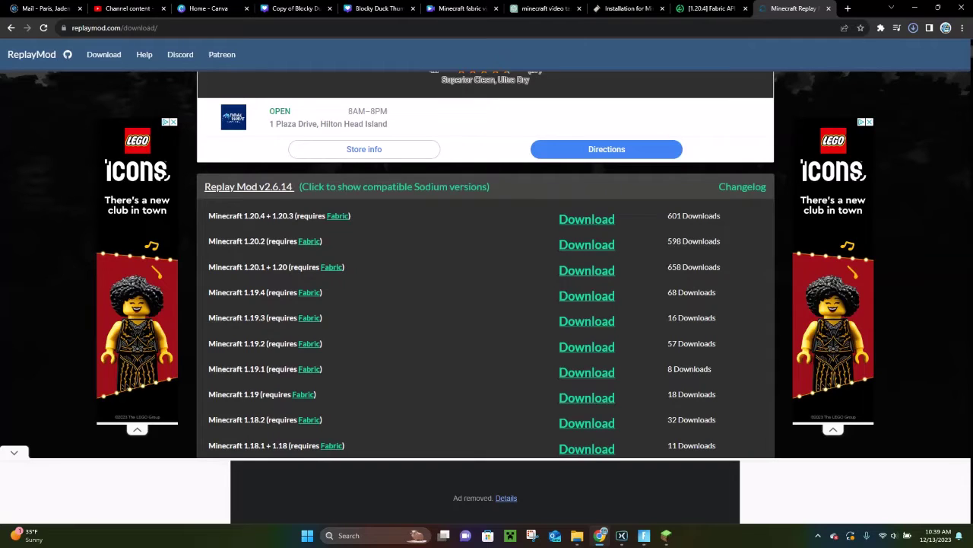
click(586, 219)
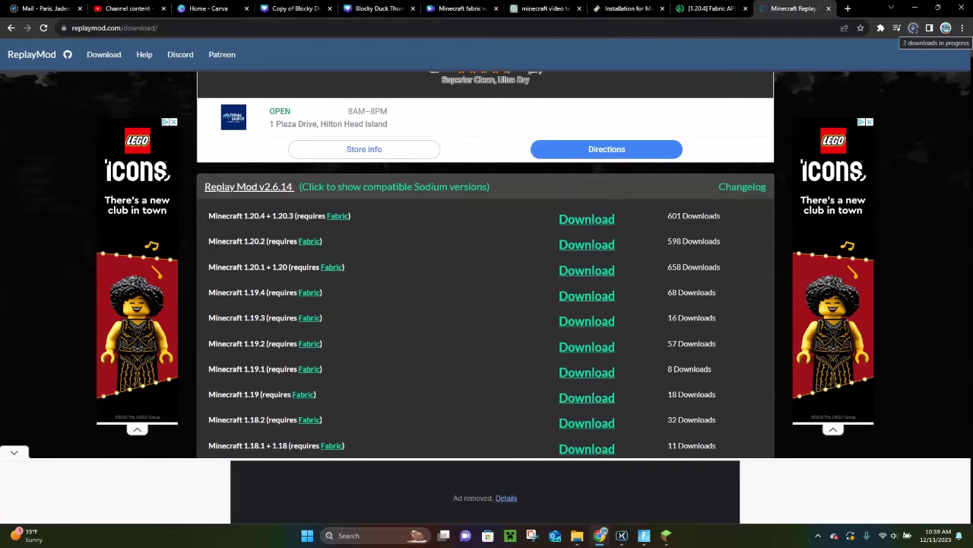
click(913, 27)
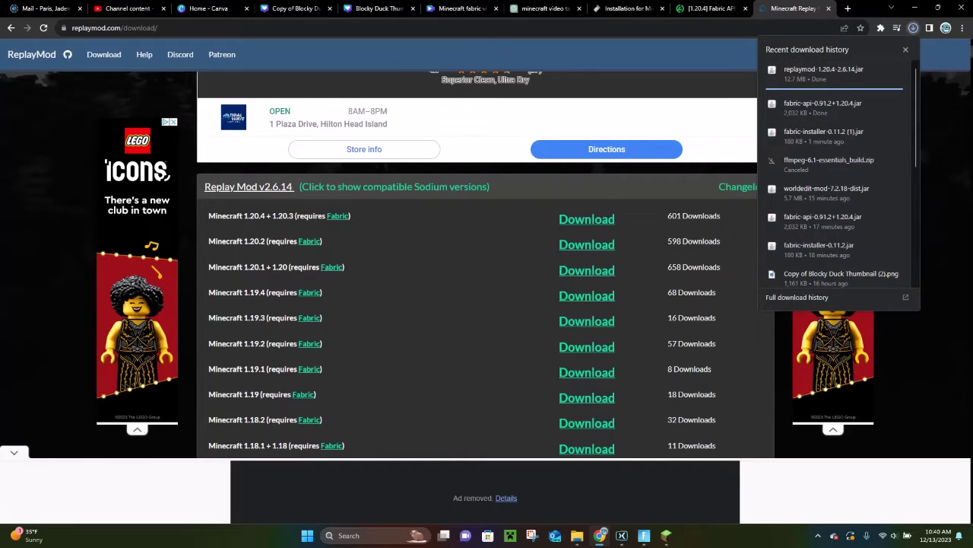
scroll(485, 305, up, 3)
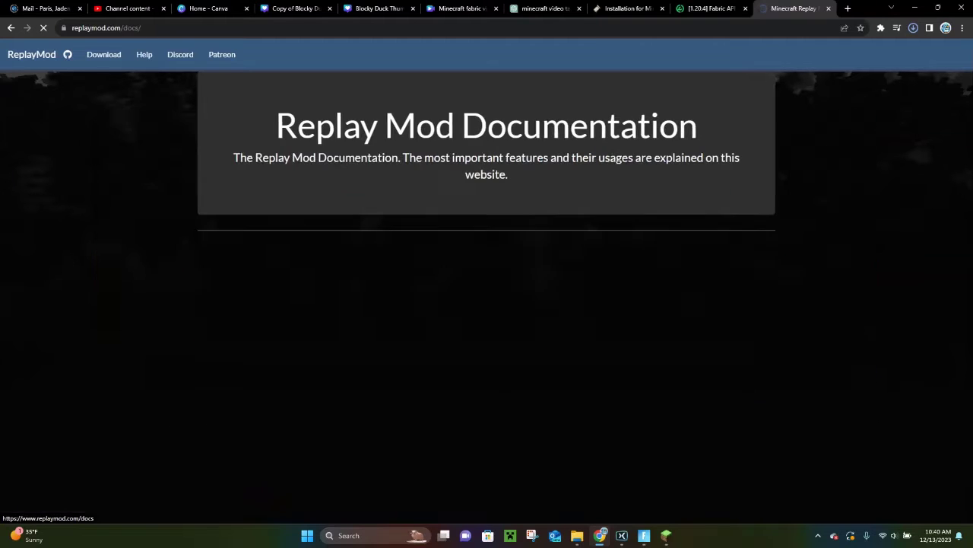
- Download the ffmpeg-6.1-essentials_build zip via the gyan.dev link in 'Installing FFmpeg' and show it in Downloads
scroll(486, 296, down, 6)
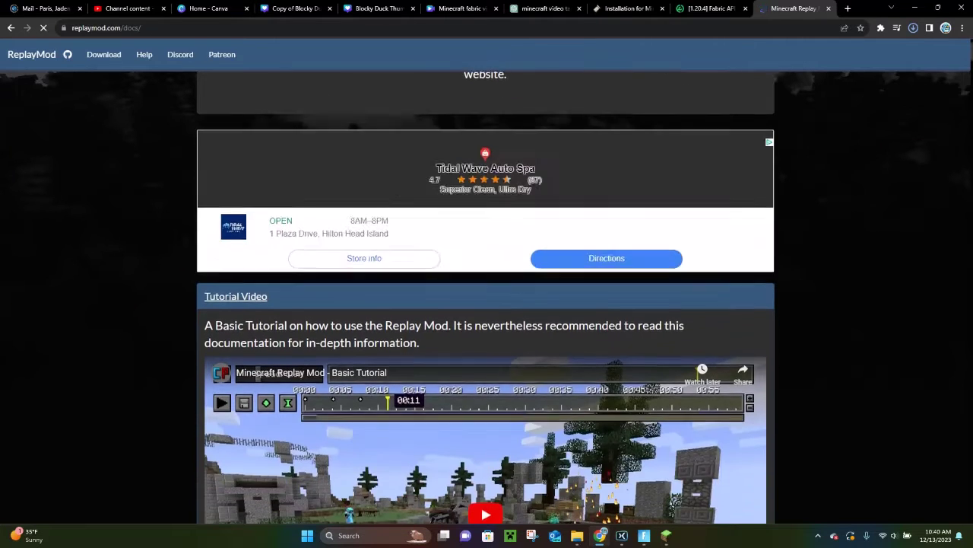
scroll(486, 297, down, 4)
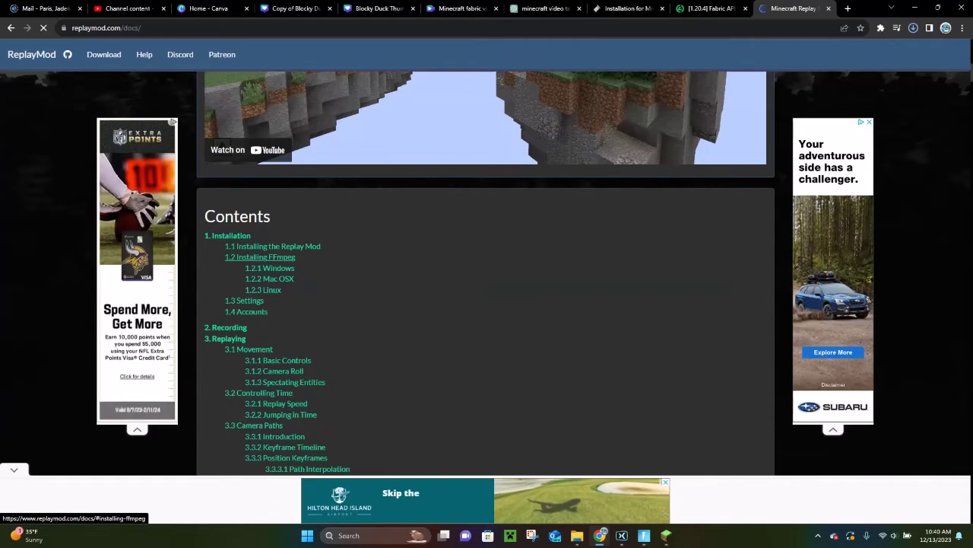
click(260, 256)
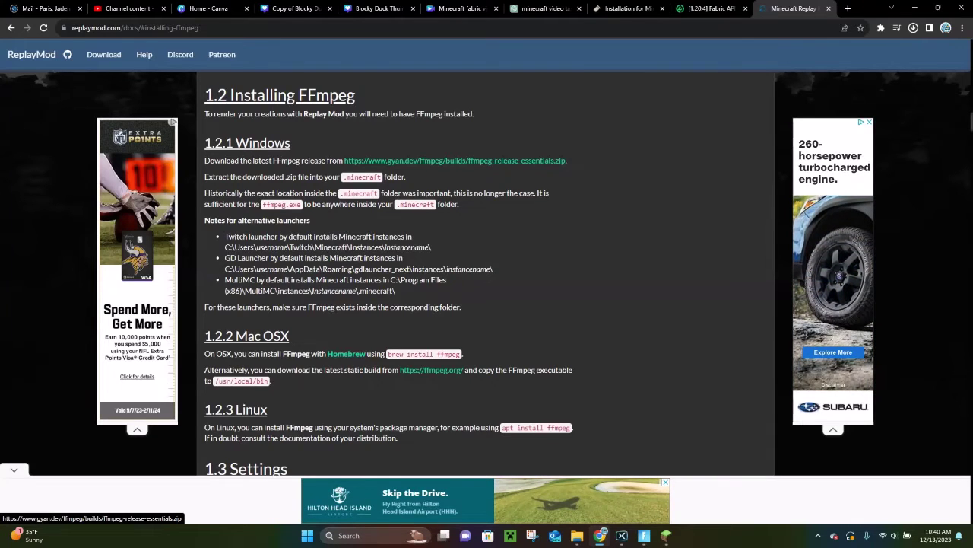
right_click(419, 161)
click(445, 169)
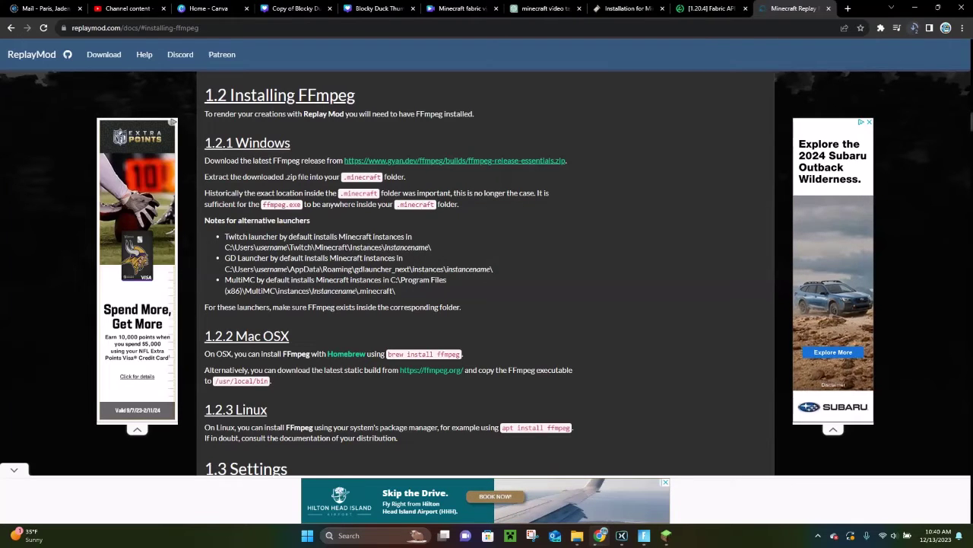
click(915, 28)
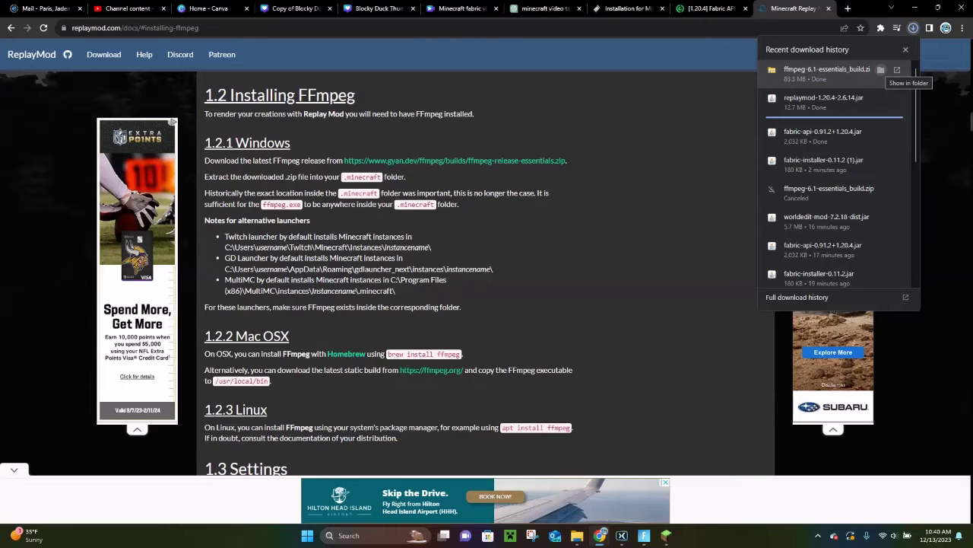
click(880, 70)
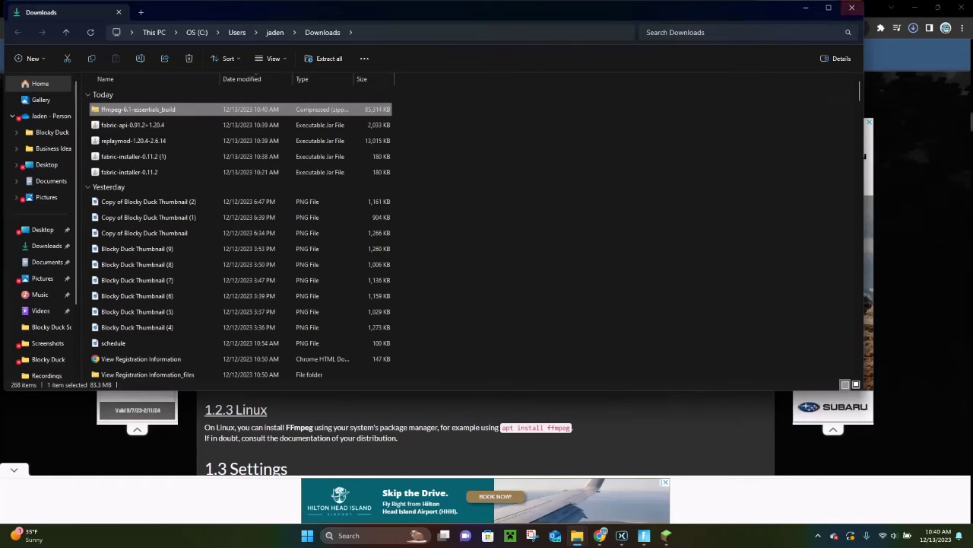
- Drag the ffmpeg-6.1-essentials_build zip from Downloads onto the desktop and tidy its icon position
click(902, 9)
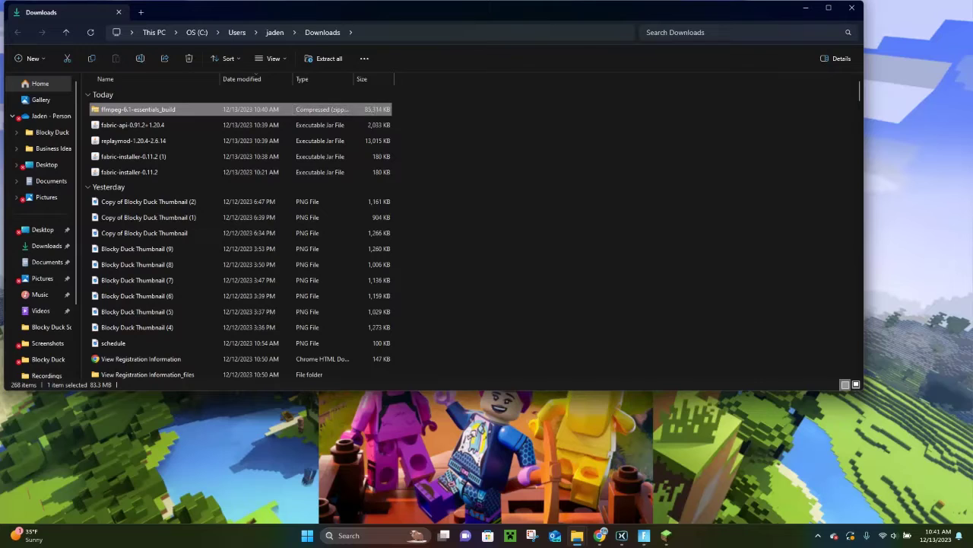
drag(274, 108, 294, 126)
drag(360, 130, 909, 231)
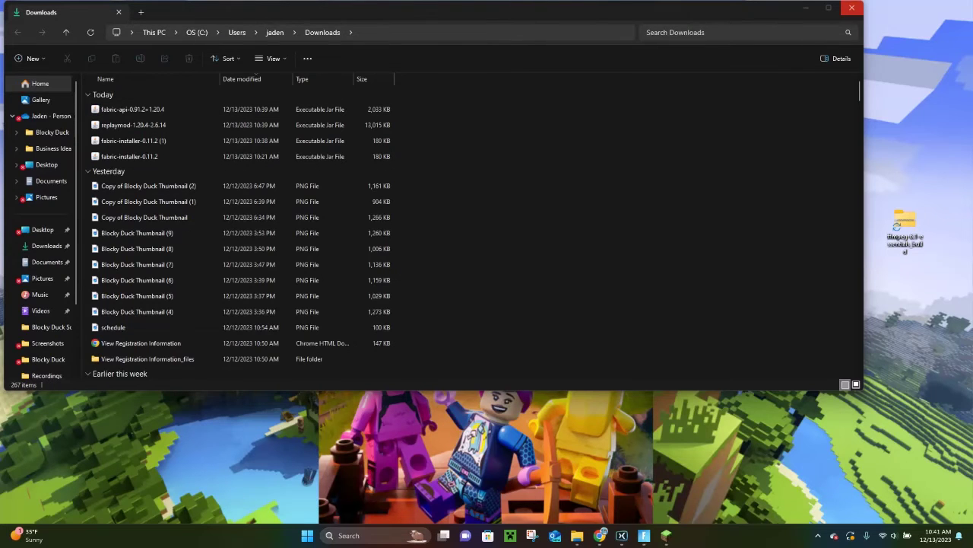
click(852, 8)
drag(905, 224, 597, 120)
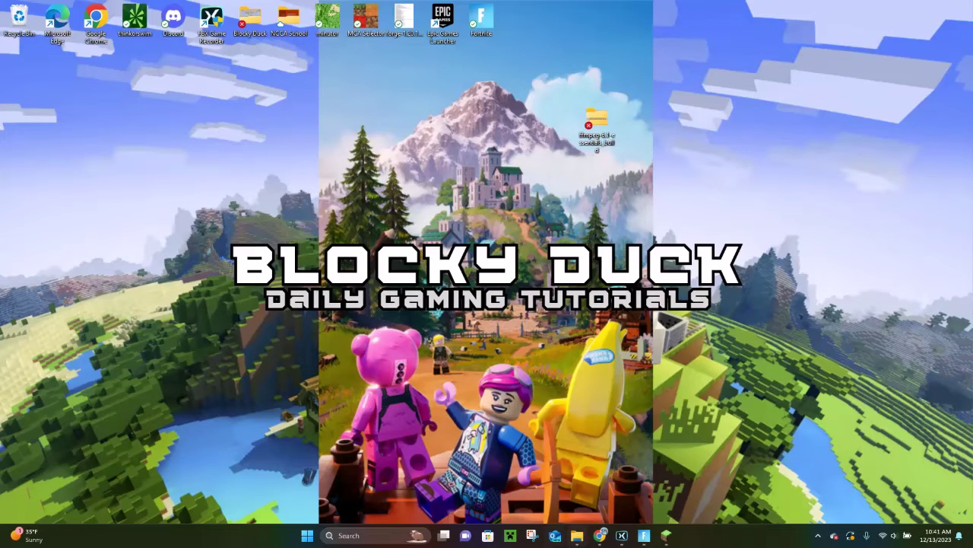
- Reach the Roaming .minecraft folder through a %appdata% search and minimize its window
mouse_move(578, 535)
click(622, 457)
click(349, 534)
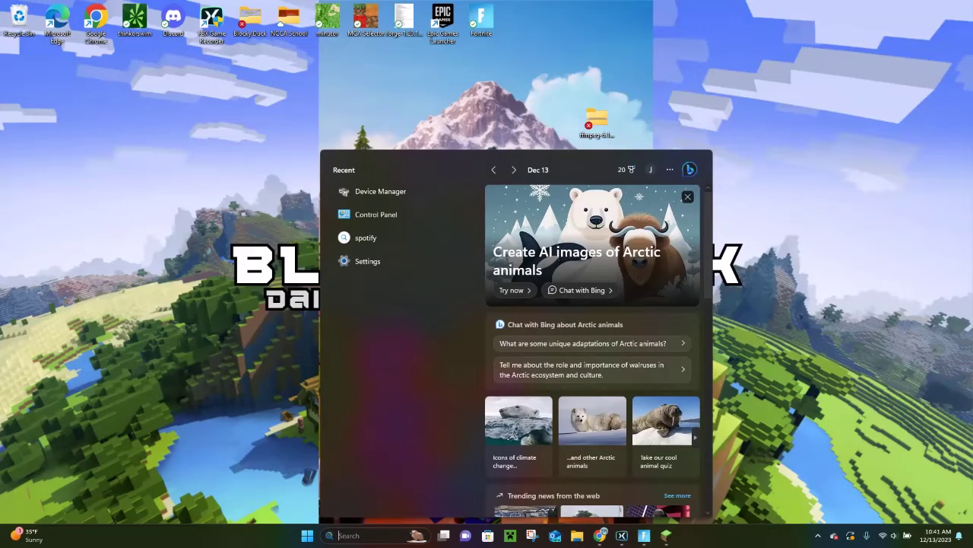
text(%appdata%)
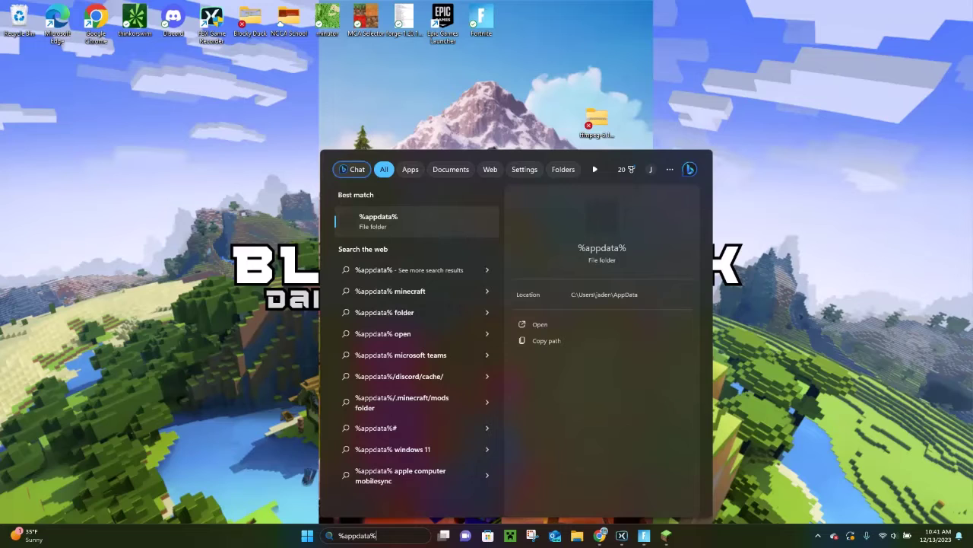
key(Return)
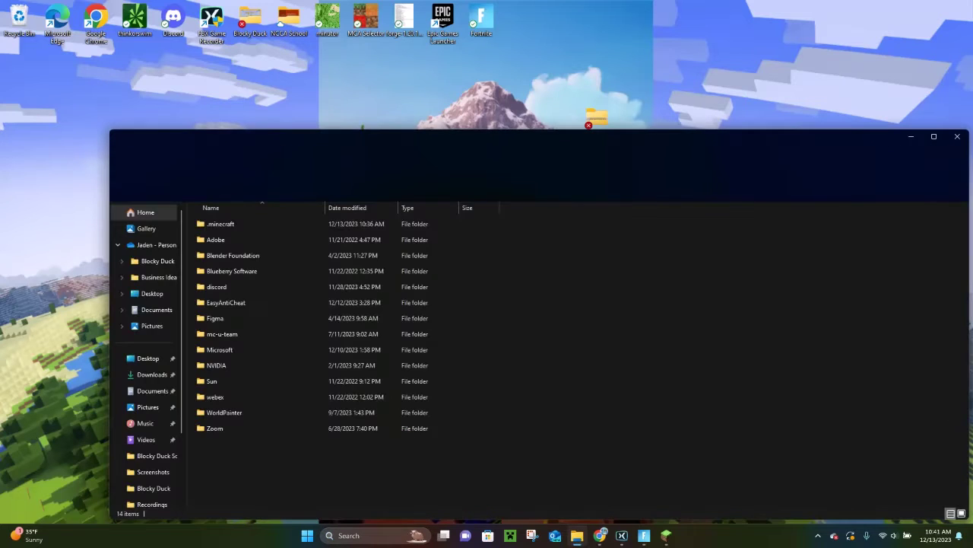
click(221, 224)
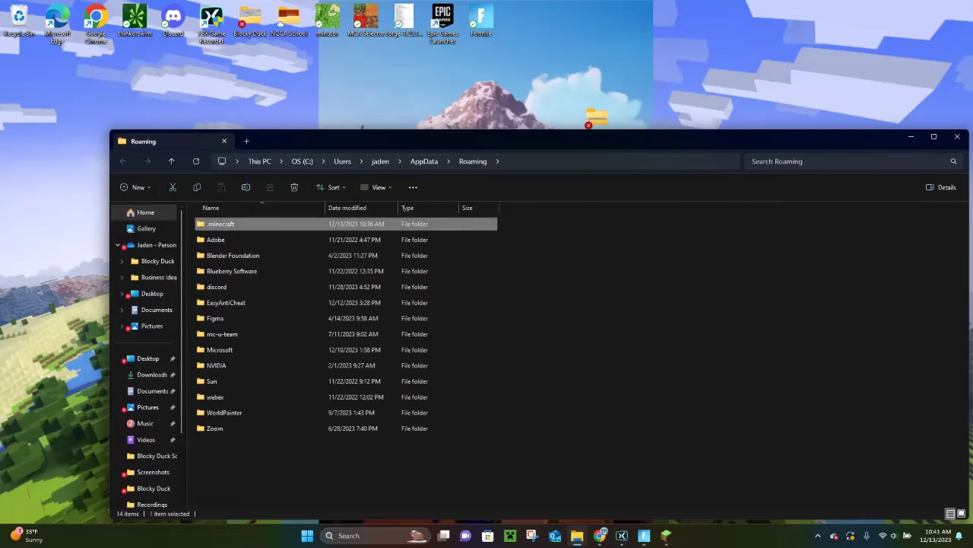
key(Return)
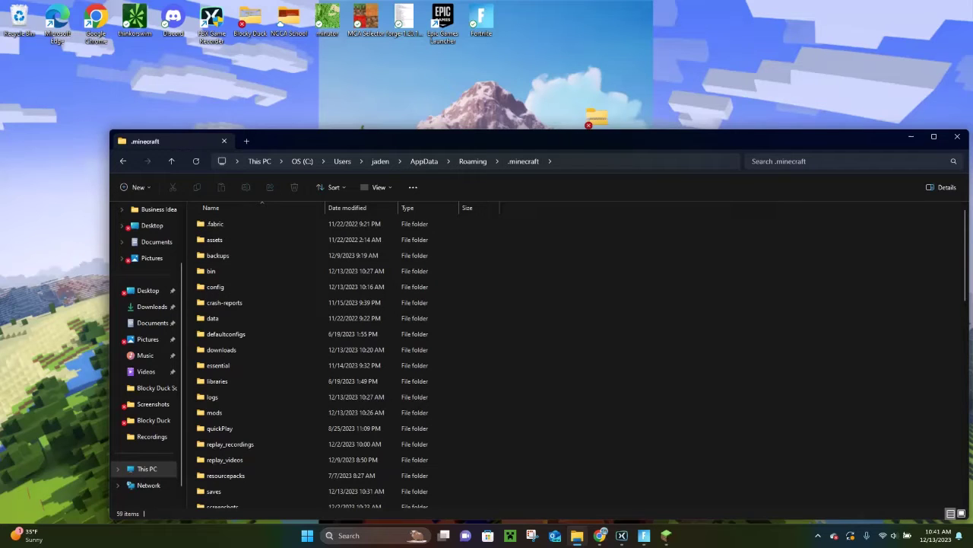
click(911, 136)
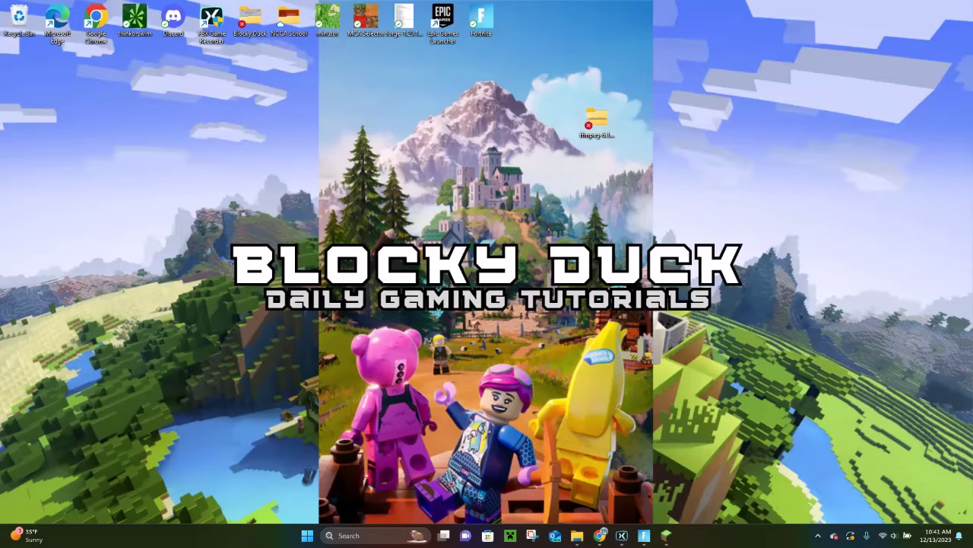
- Use Extract All on the desktop ffmpeg zip, keeping the suggested destination folder
right_click(590, 130)
key(Escape)
right_click(601, 122)
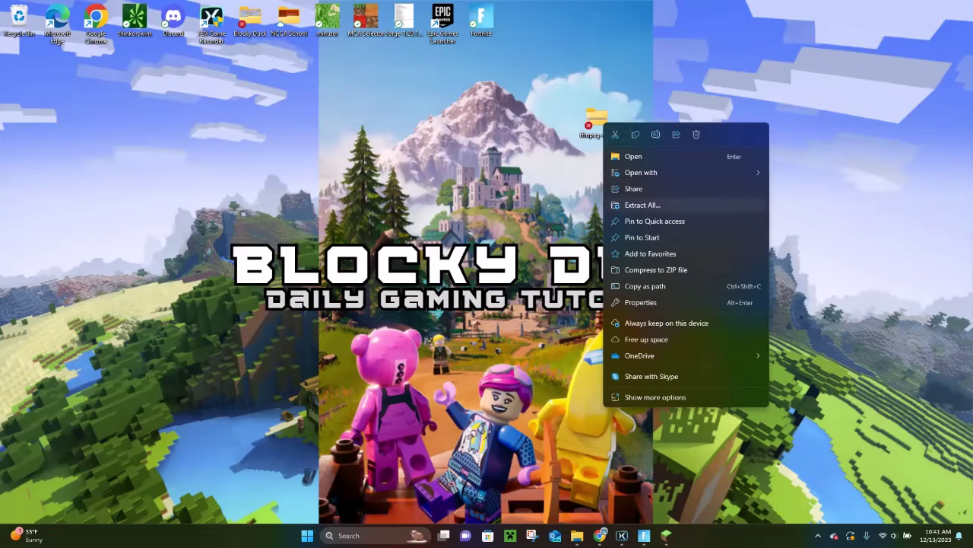
click(642, 205)
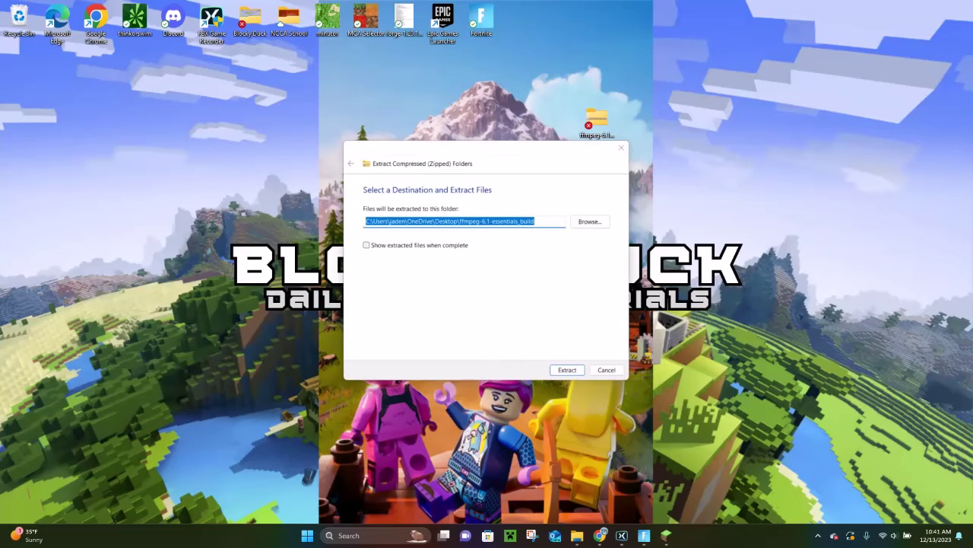
key(Return)
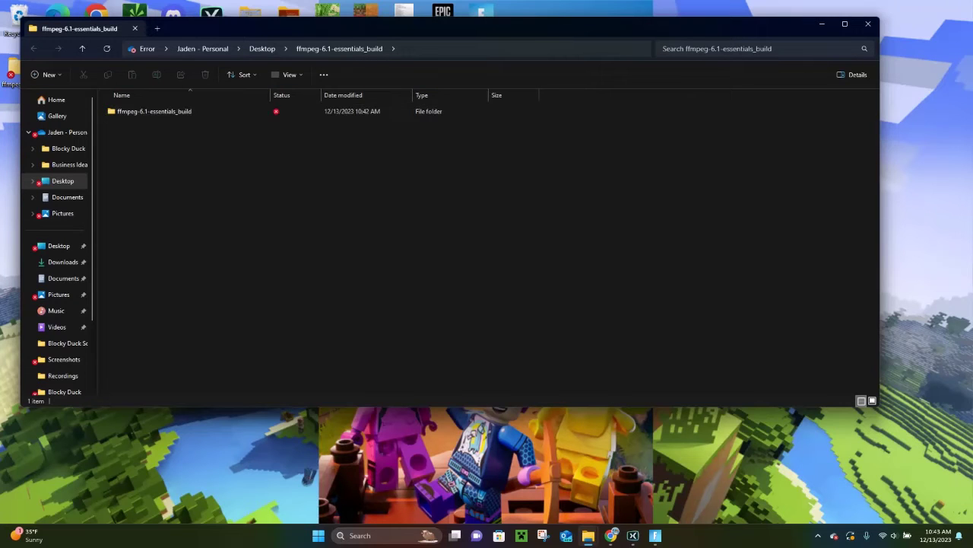
- Drag the inner ffmpeg-6.1-essentials_build folder from the extraction window into the .minecraft window
mouse_move(588, 536)
click(528, 478)
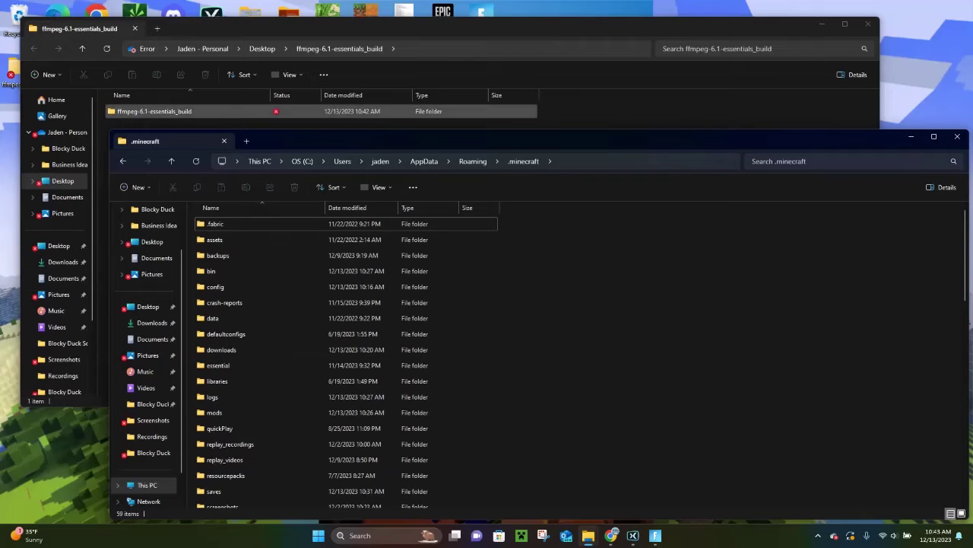
click(154, 111)
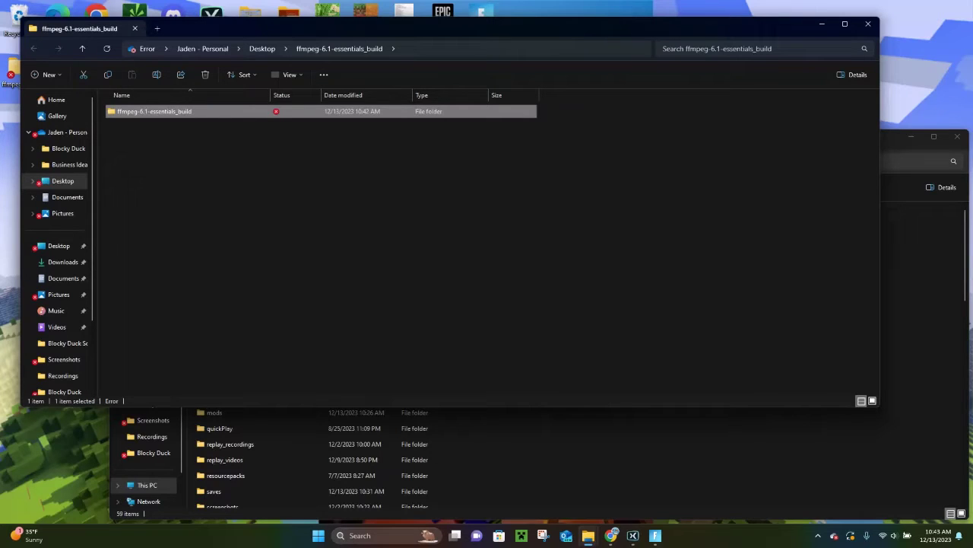
drag(228, 112, 549, 476)
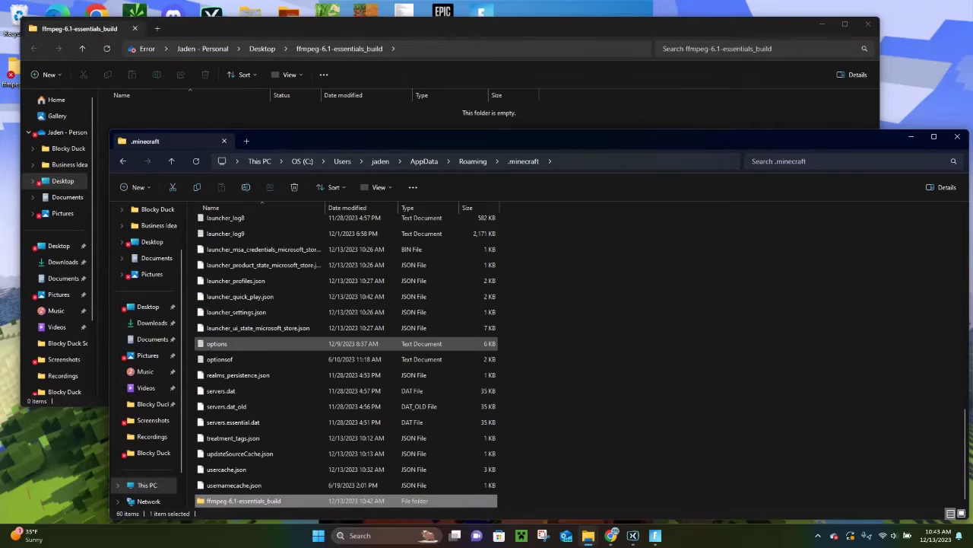
scroll(347, 362, up, 13)
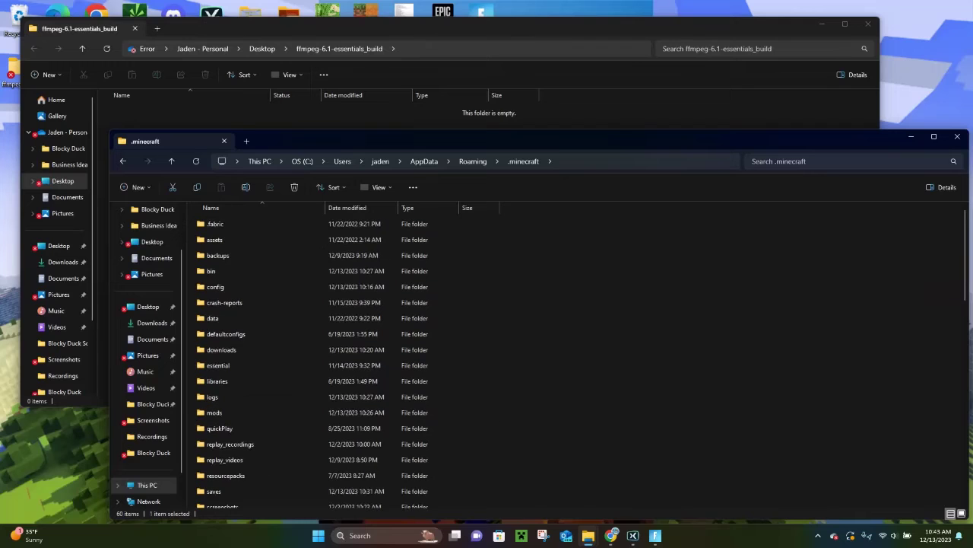
scroll(347, 362, down, 13)
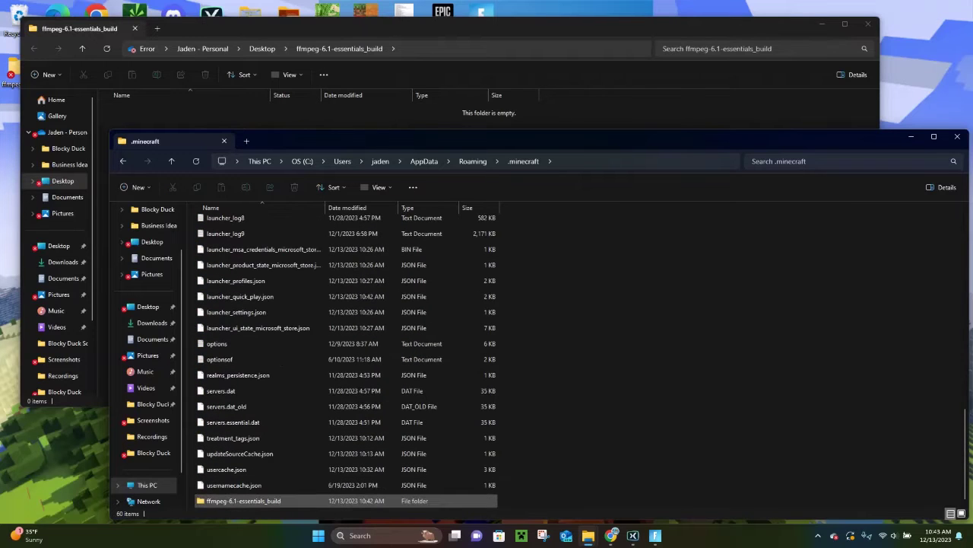
scroll(347, 363, up, 2)
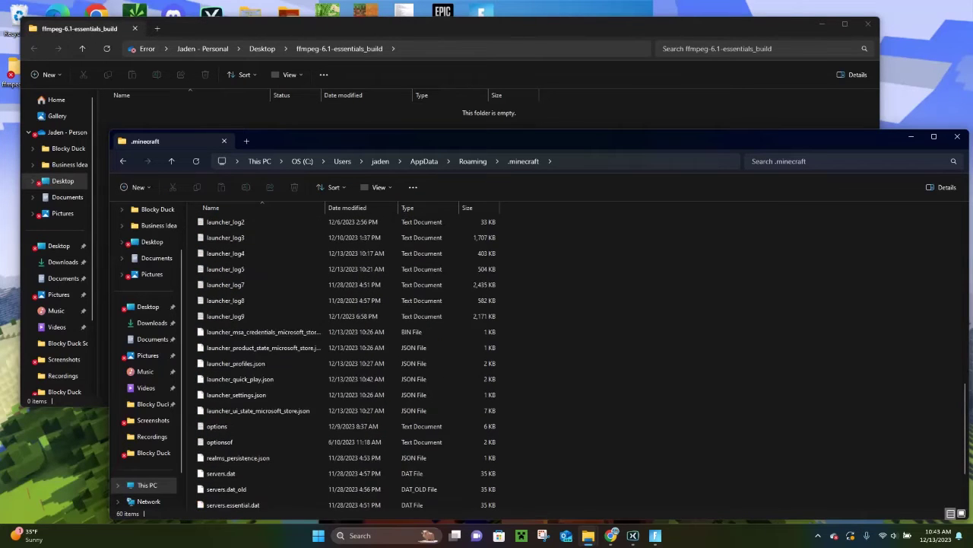
scroll(346, 363, up, 5)
- Move the leftover ffmpeg zip on the desktop into the emptied ffmpeg folder
click(911, 137)
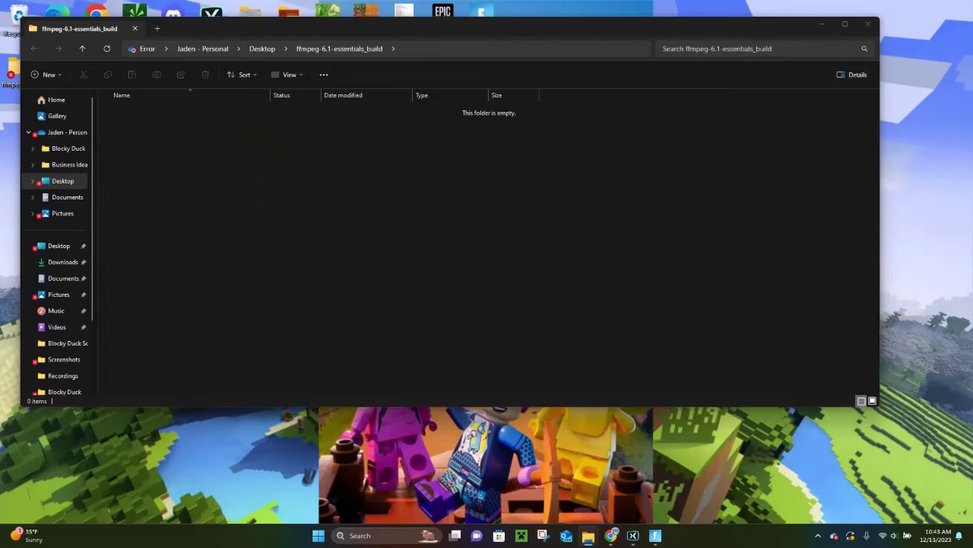
click(822, 24)
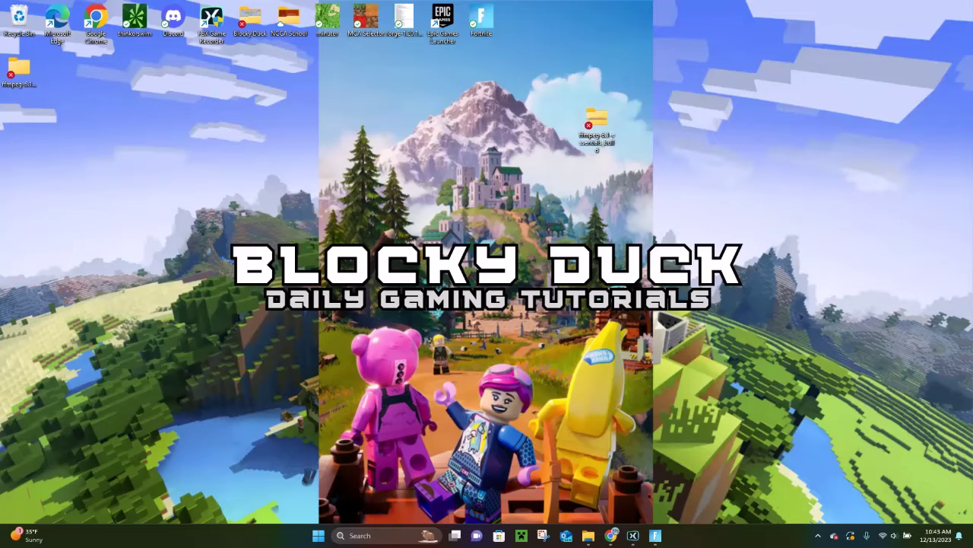
right_click(601, 127)
click(597, 122)
drag(597, 120, 28, 79)
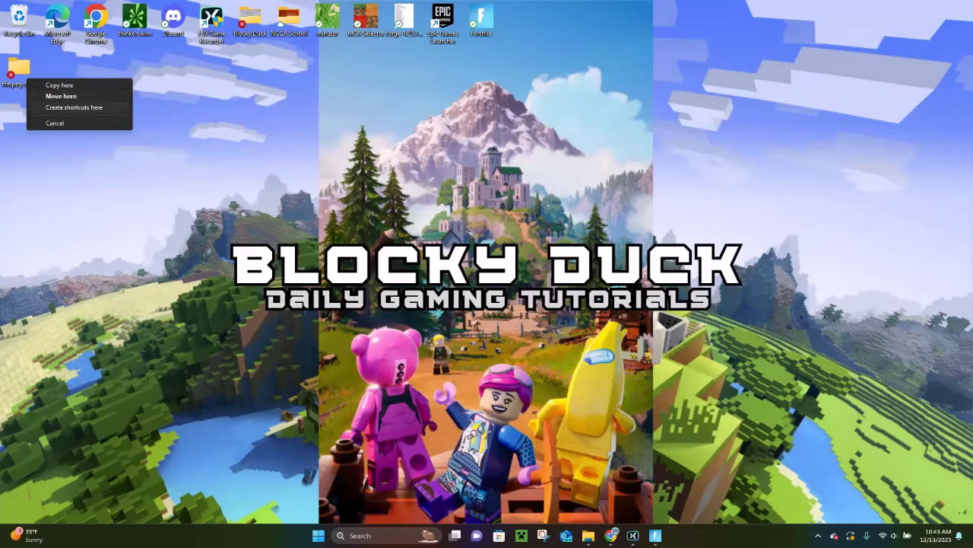
click(114, 97)
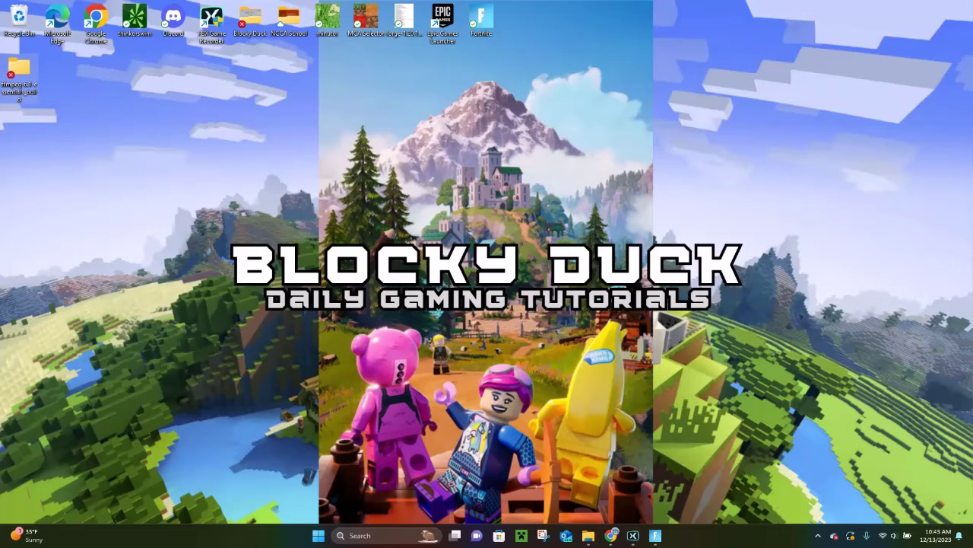
- Delete the leftover ffmpeg folder from the desktop and restore the .minecraft window
right_click(15, 72)
key(Escape)
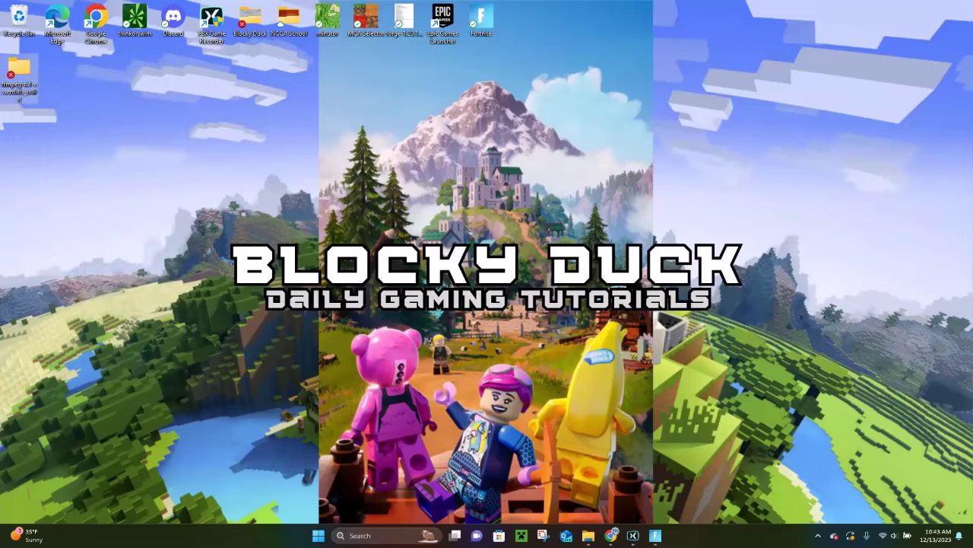
key(Delete)
mouse_move(588, 535)
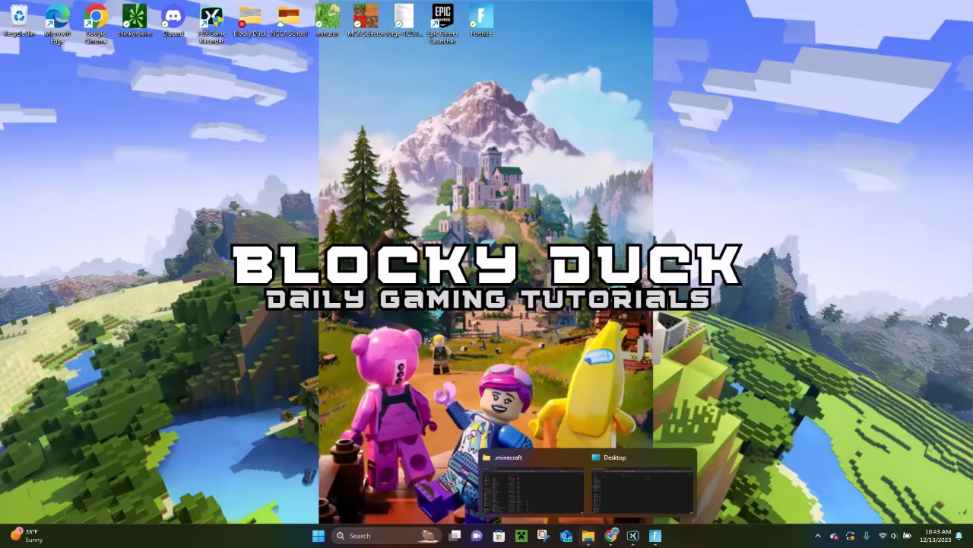
click(540, 465)
- Open the .minecraft mods folder, listing fabric-api-0.91.2+1.20.4 and worldedit-mod-7.2.18-dist jars
scroll(259, 374, down, 8)
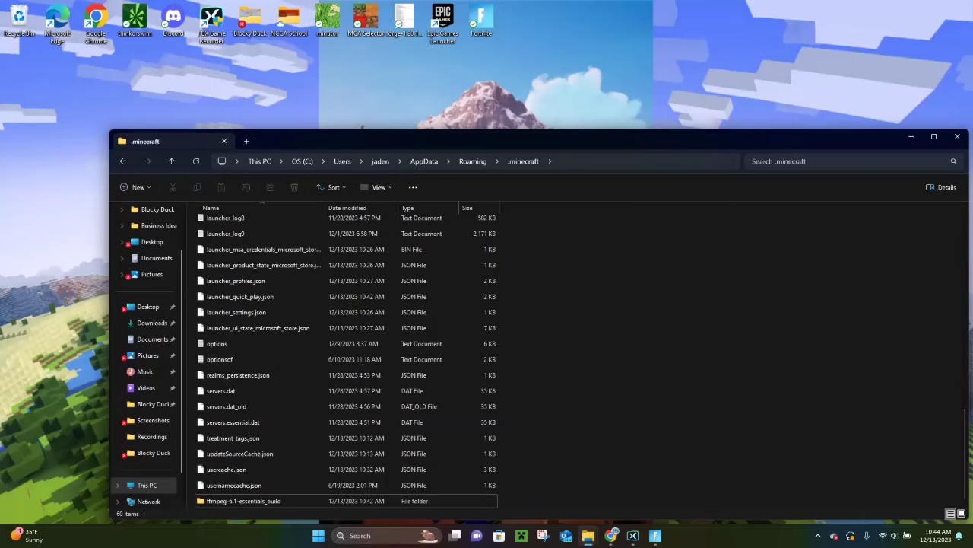
scroll(346, 357, up, 12)
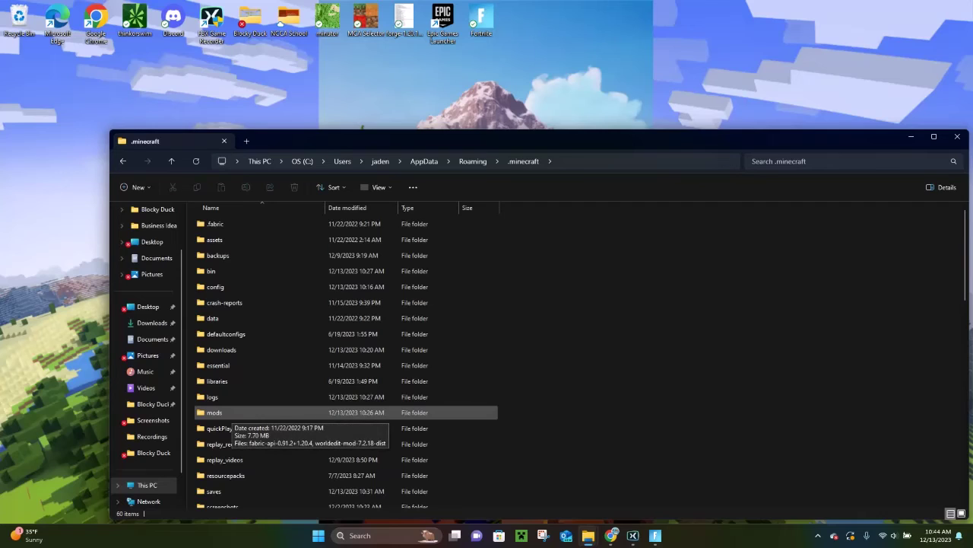
double_click(215, 413)
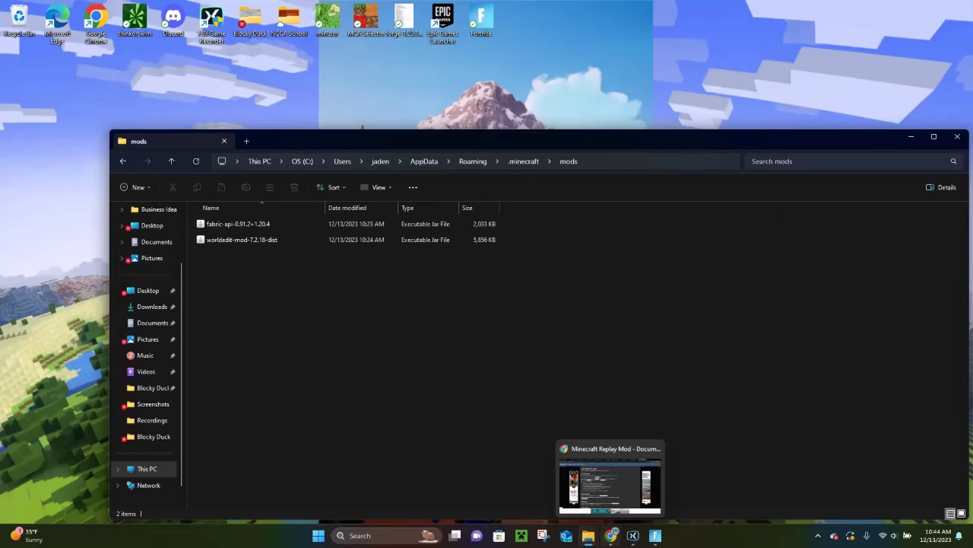
click(610, 534)
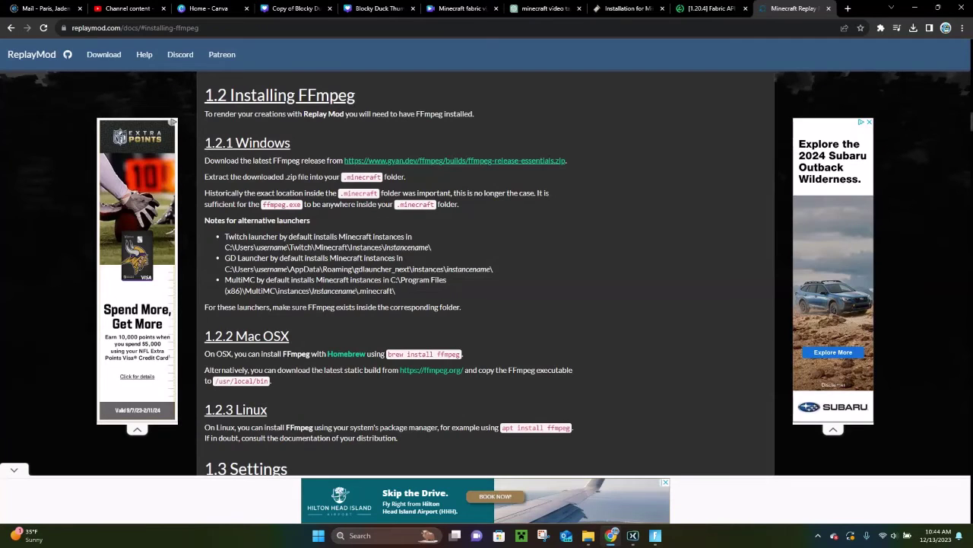
- Show the replaymod-1.20.4-2.6.14 jar's Downloads folder from Chrome's download history and close the extra Desktop window
click(913, 27)
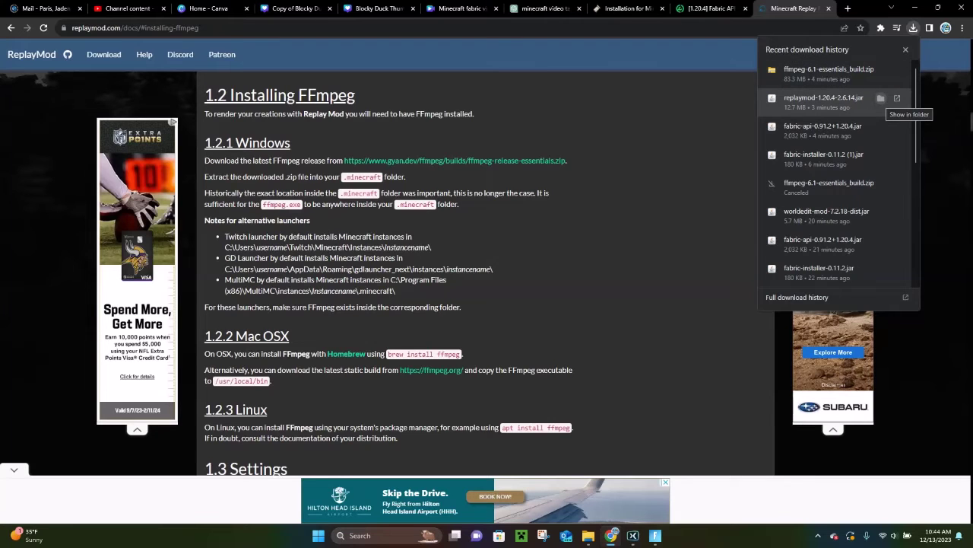
click(881, 98)
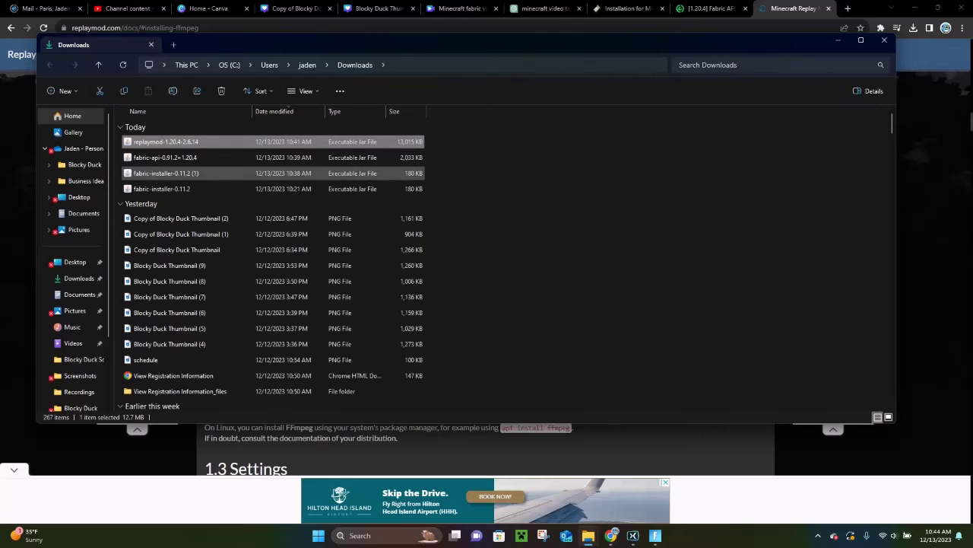
mouse_move(611, 536)
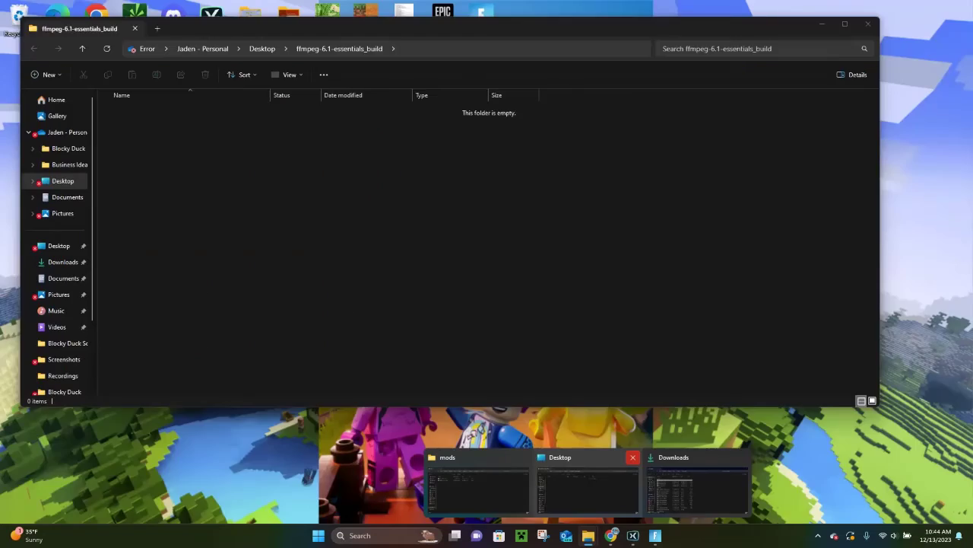
click(631, 457)
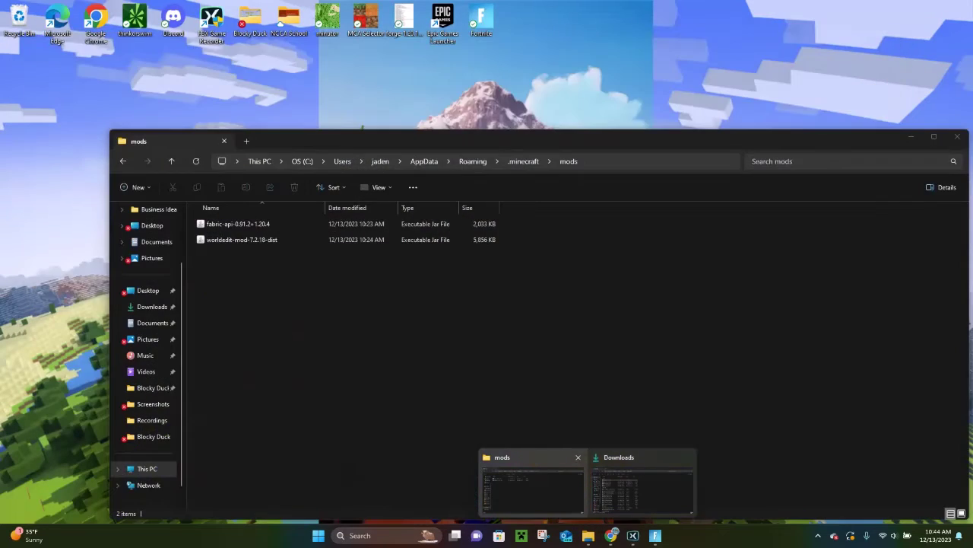
- Move the replaymod and fabric-api jars from Downloads into the mods folder, replacing the old fabric-api
mouse_move(643, 485)
click(533, 487)
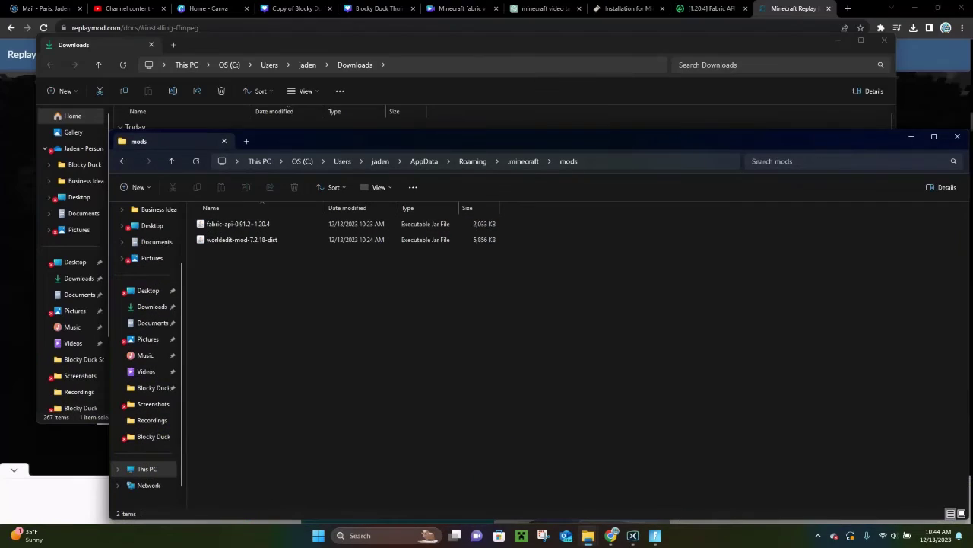
key(alt+Tab)
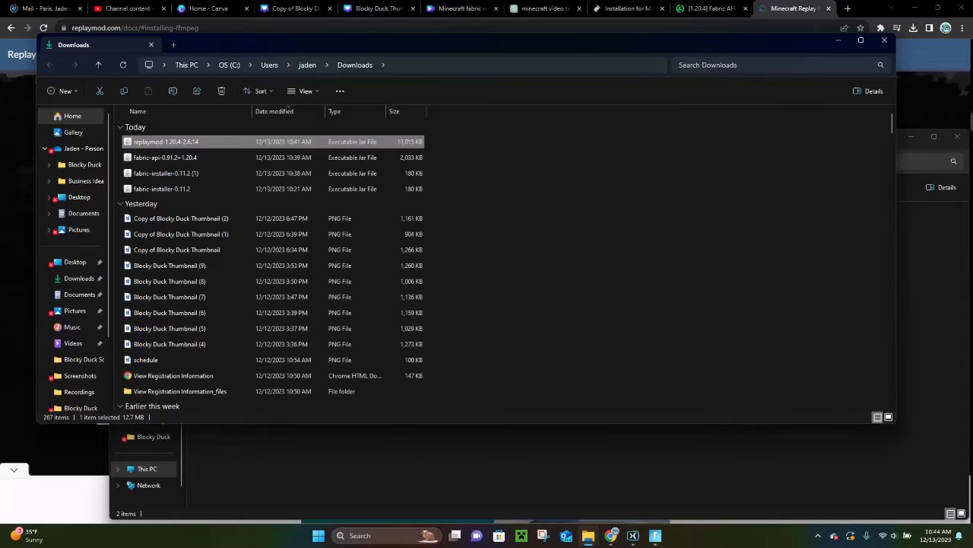
ctrl+click(165, 157)
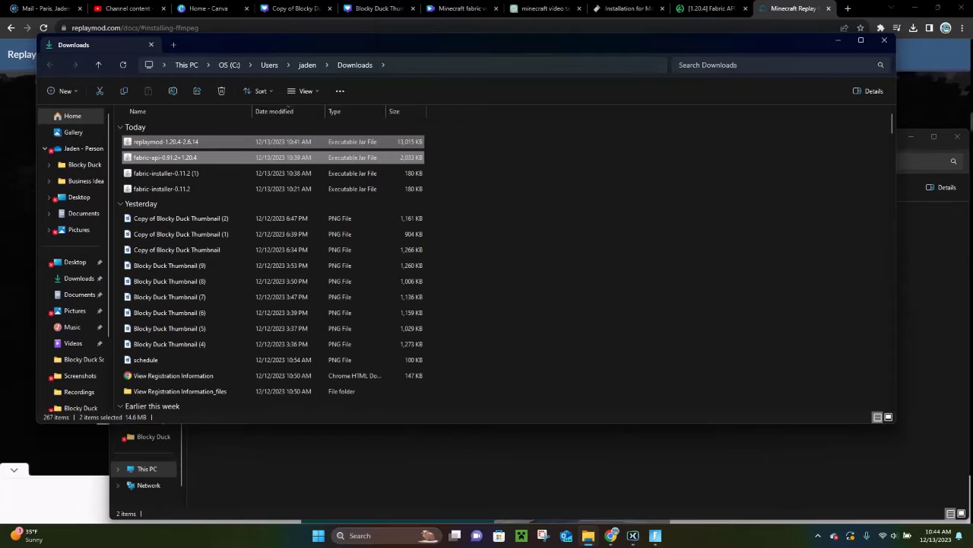
drag(165, 157, 448, 464)
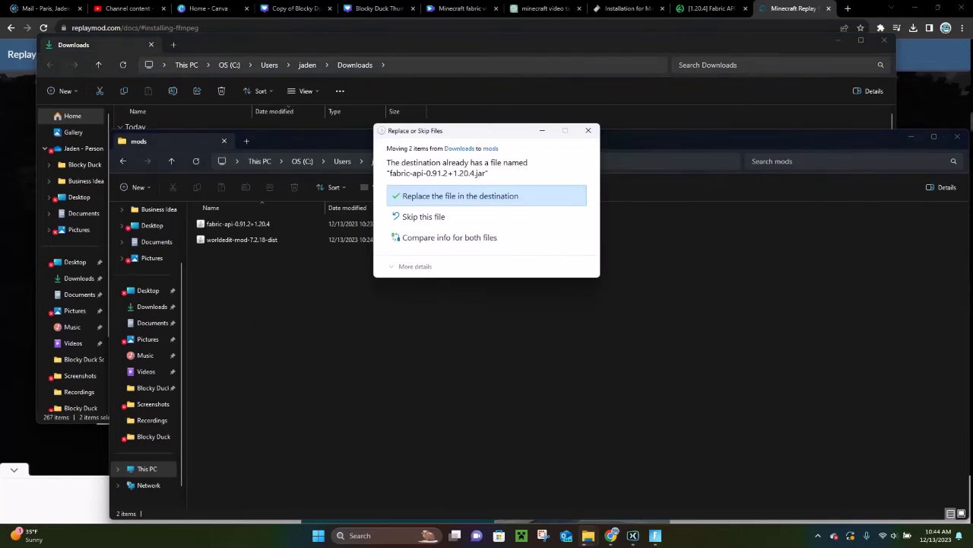
key(Return)
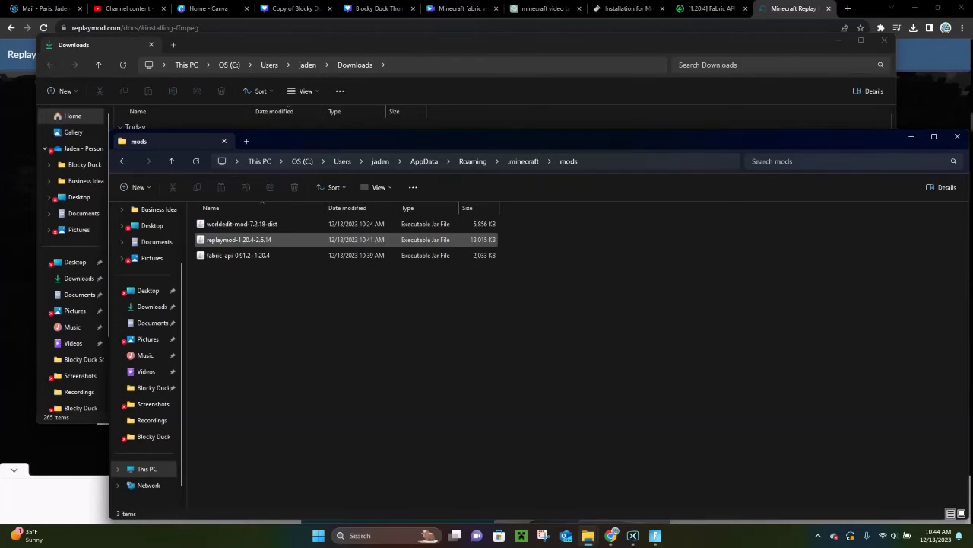
click(238, 239)
click(238, 255)
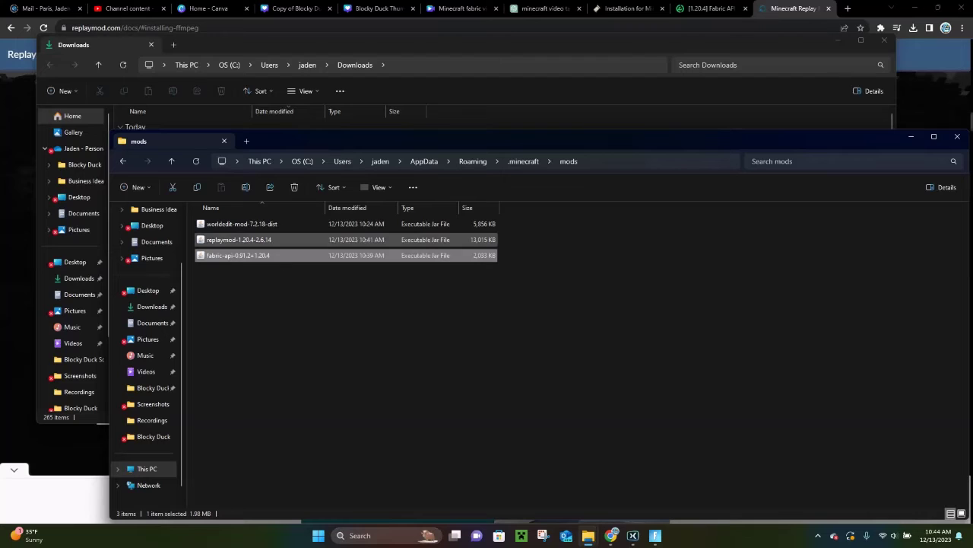
- Close the Downloads and mods folder windows and switch to the Minecraft Launcher
key(alt+Tab)
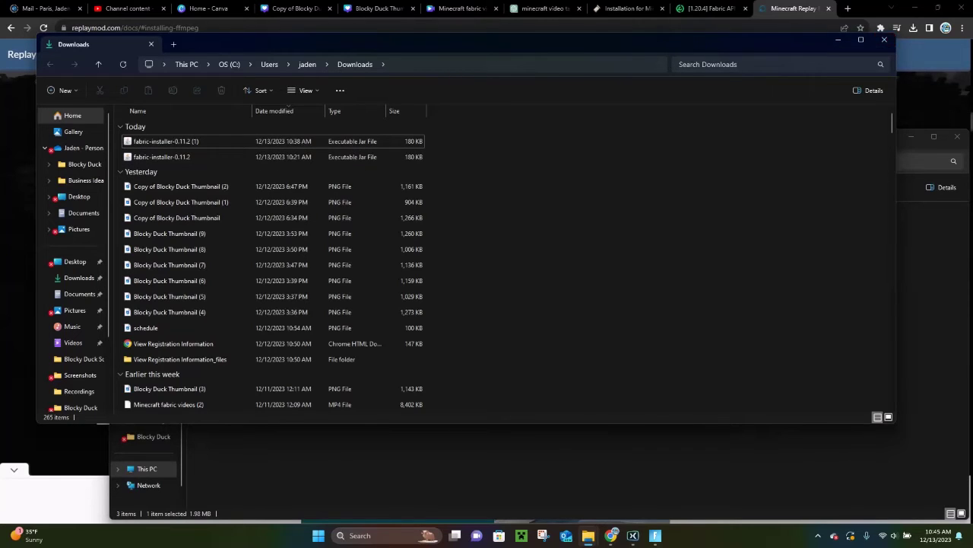
click(884, 39)
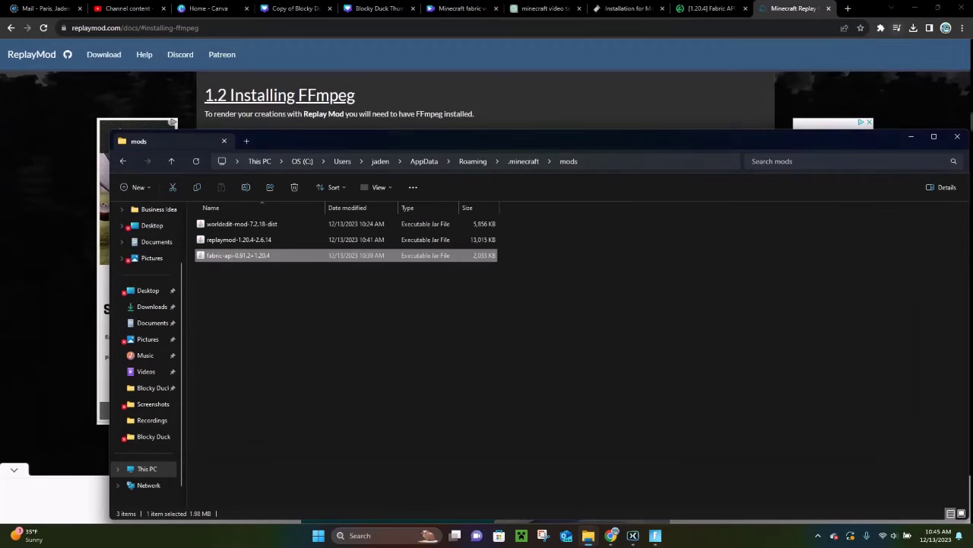
click(957, 136)
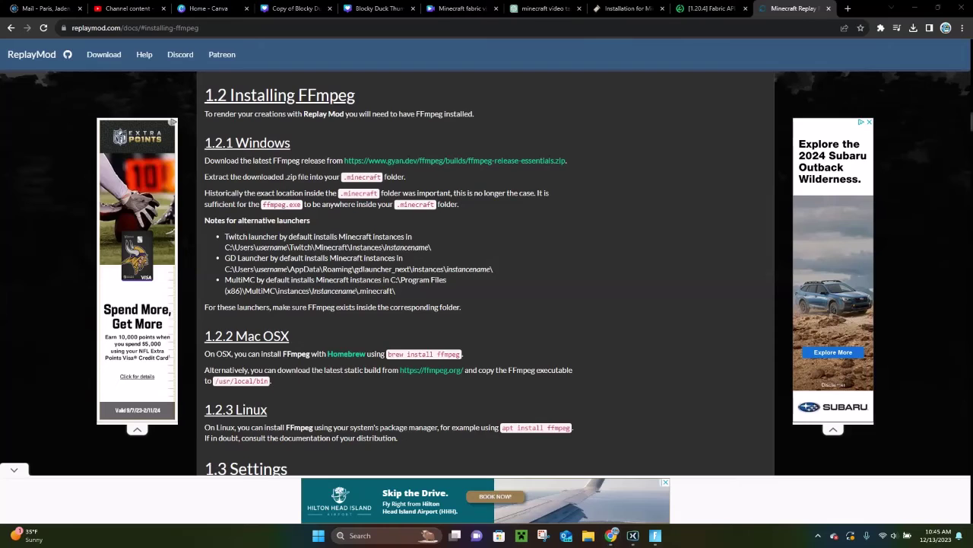
key(alt+Tab)
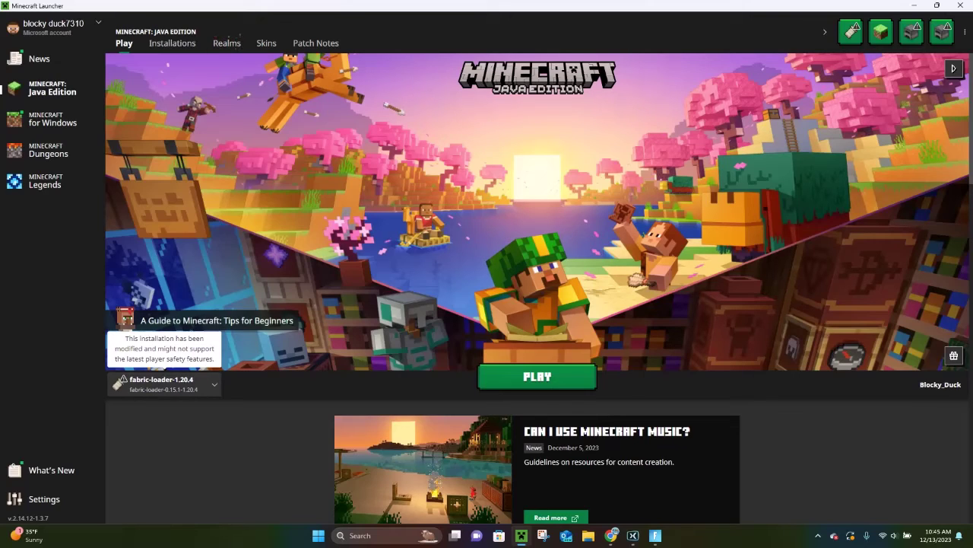
- Press PLAY on the fabric-loader-1.20.4 installation to start Minecraft 1.20.4 Fabric
key(Tab)
key(Return)
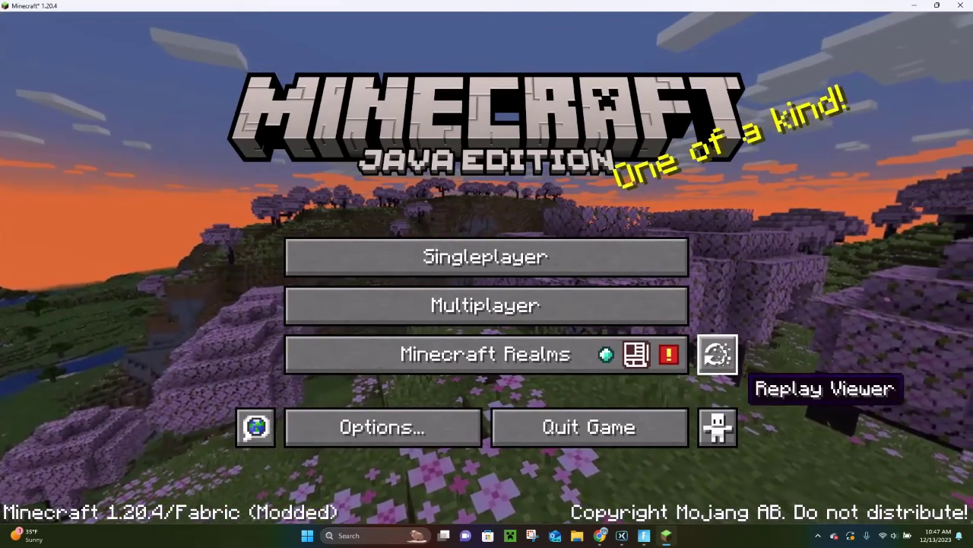
click(717, 354)
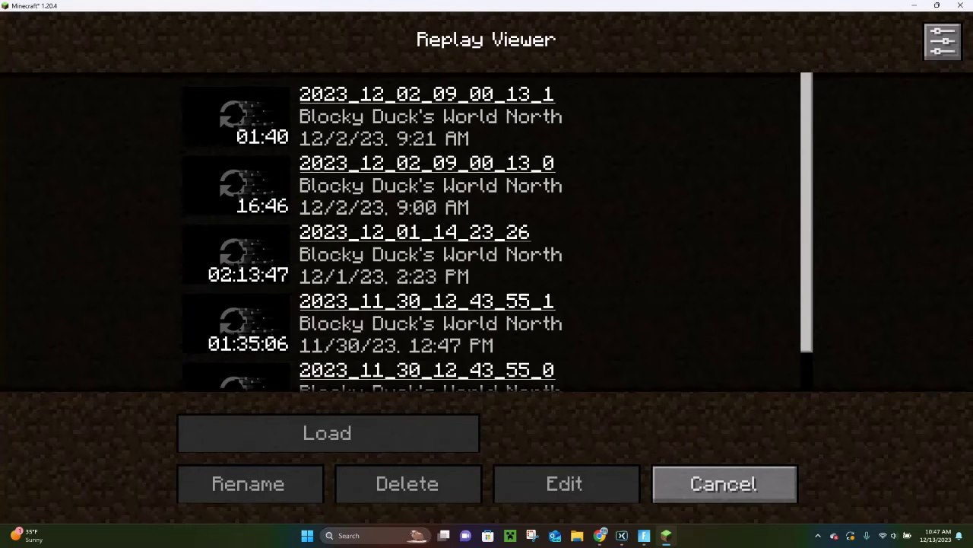
scroll(498, 231, down, 2)
scroll(498, 232, up, 2)
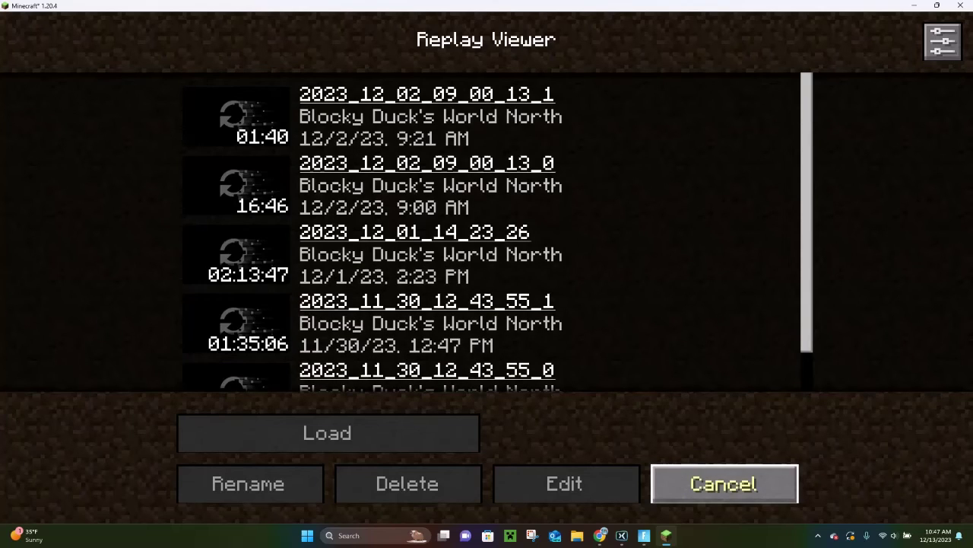
click(425, 115)
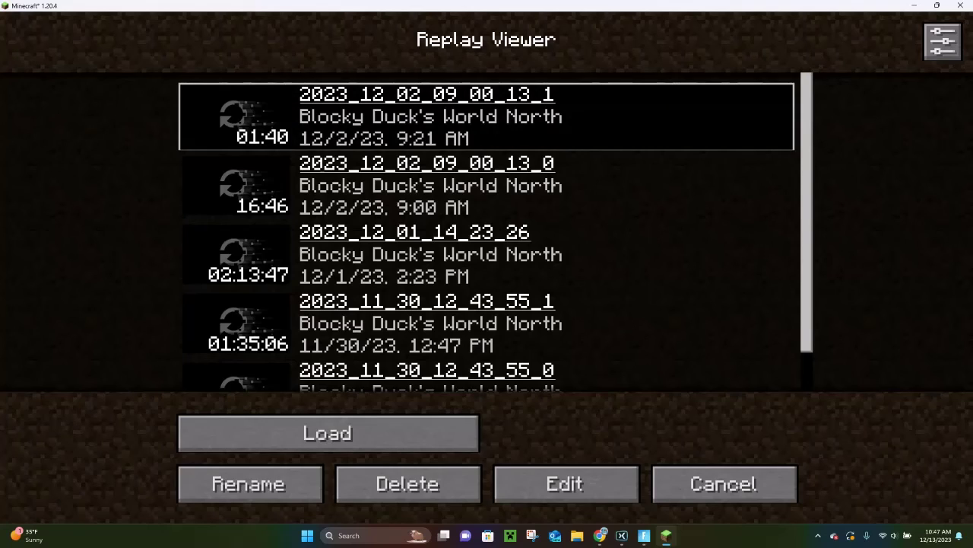
click(327, 433)
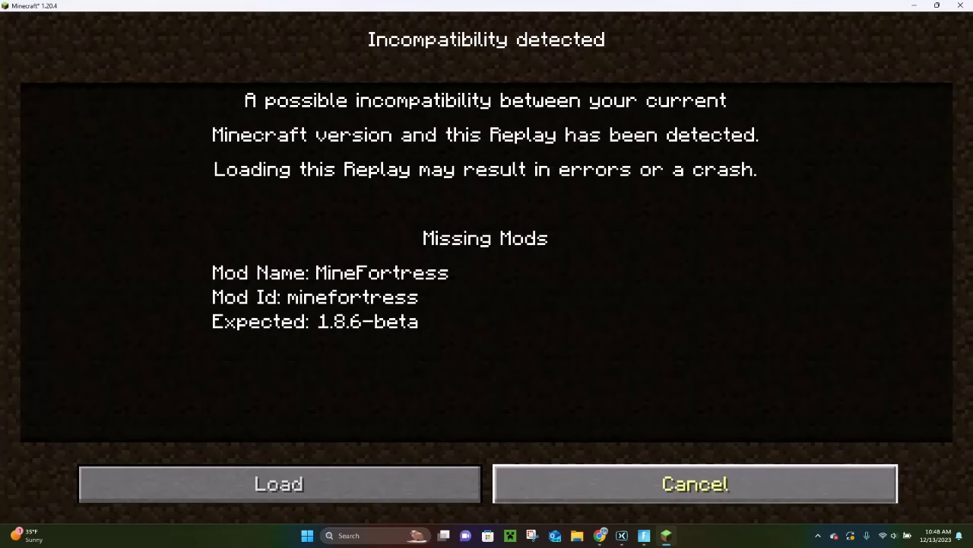
click(696, 484)
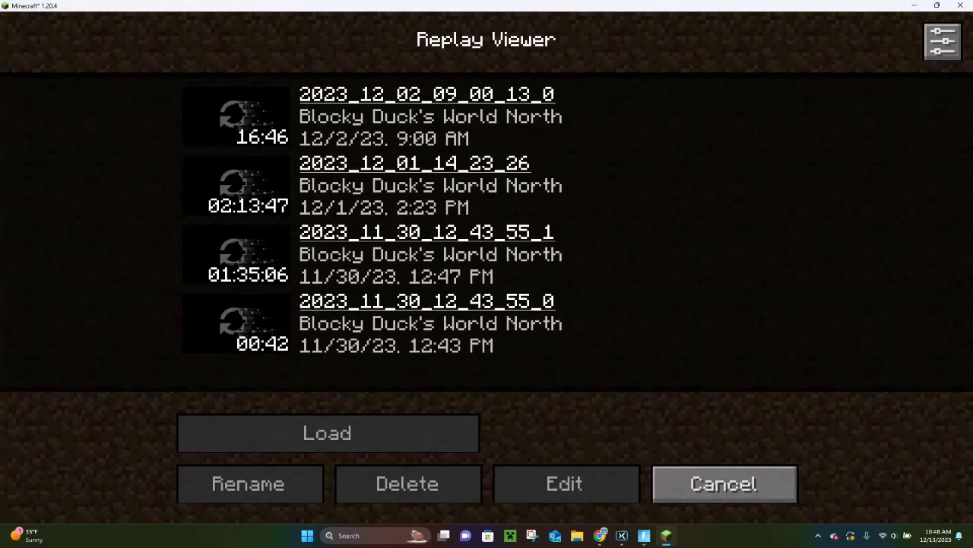
click(695, 483)
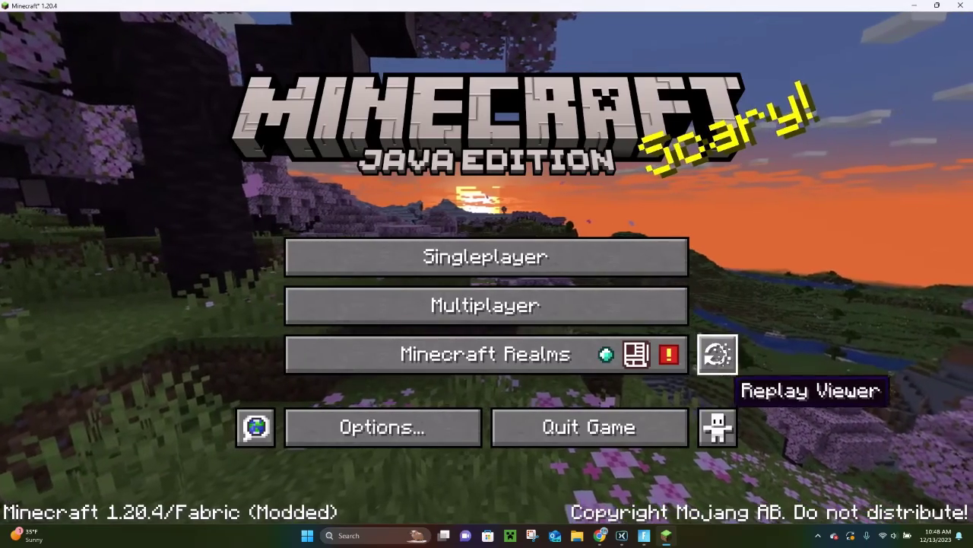
click(717, 354)
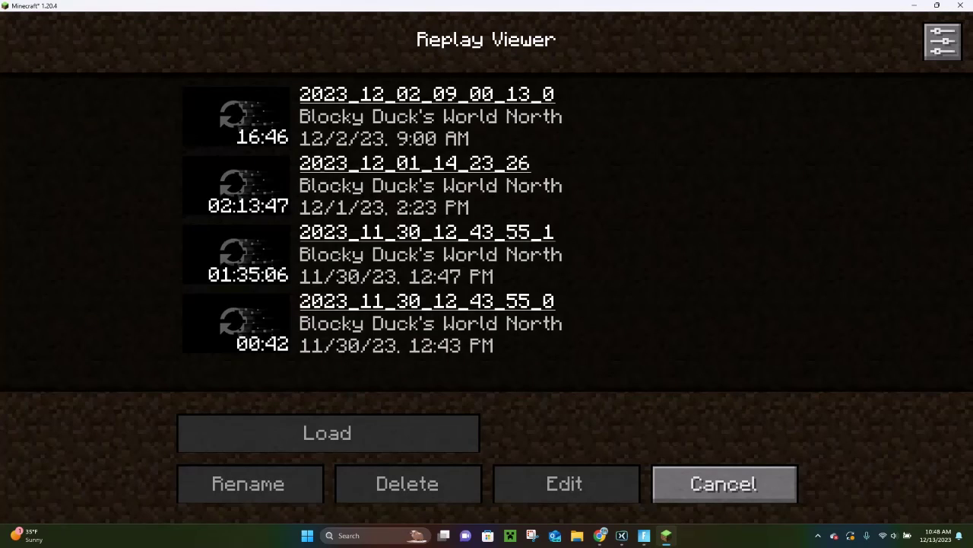
click(724, 483)
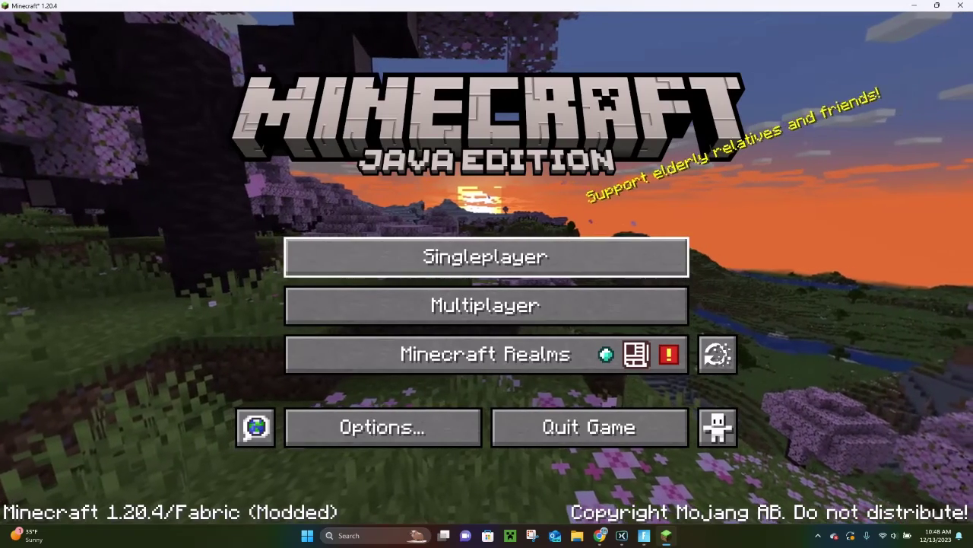